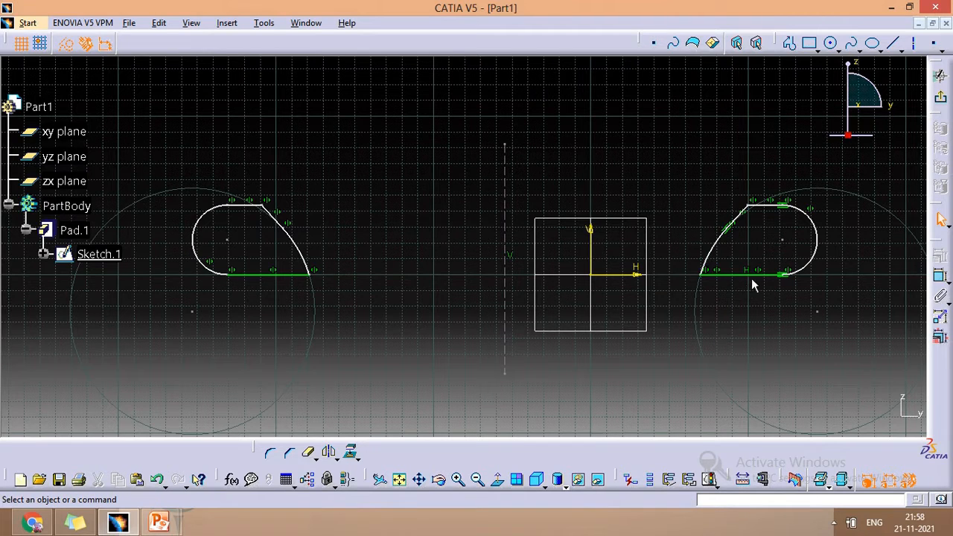
- Dimension the length of the right profile's lower horizontal line and the radius of its rounded end arc
click(940, 276)
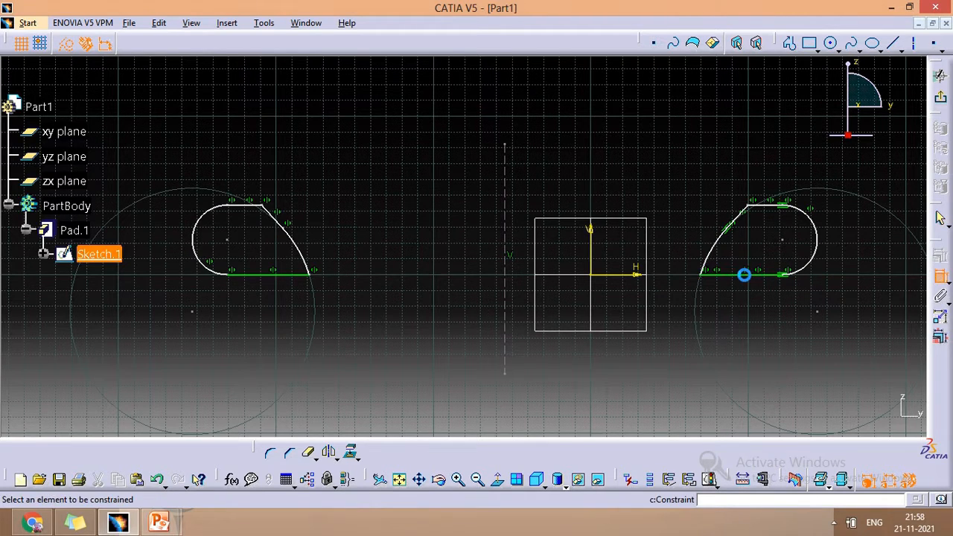
click(741, 274)
click(749, 303)
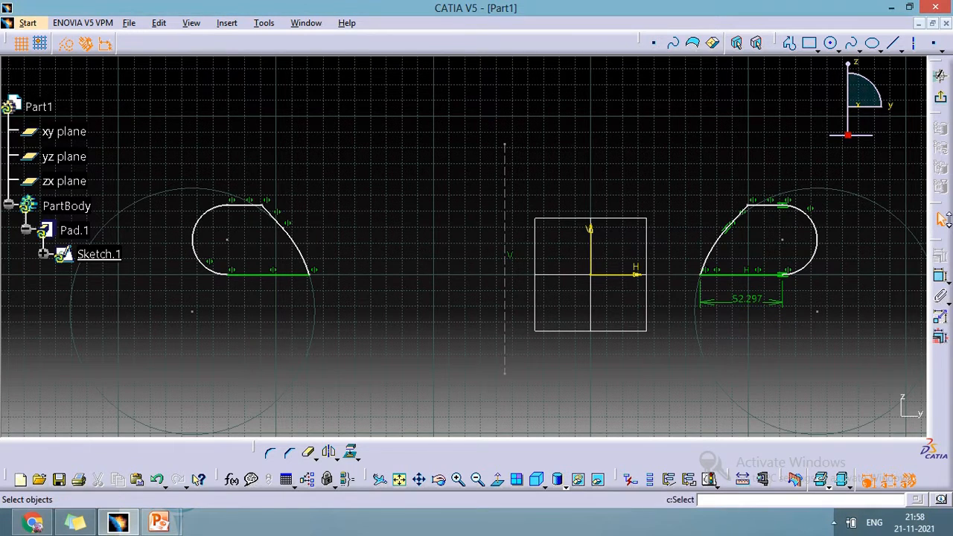
click(940, 275)
click(817, 240)
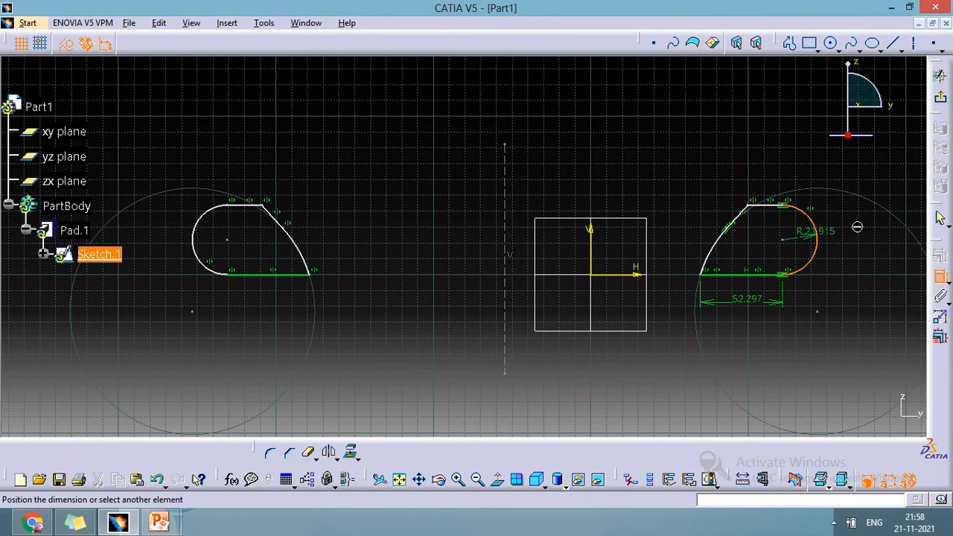
click(854, 235)
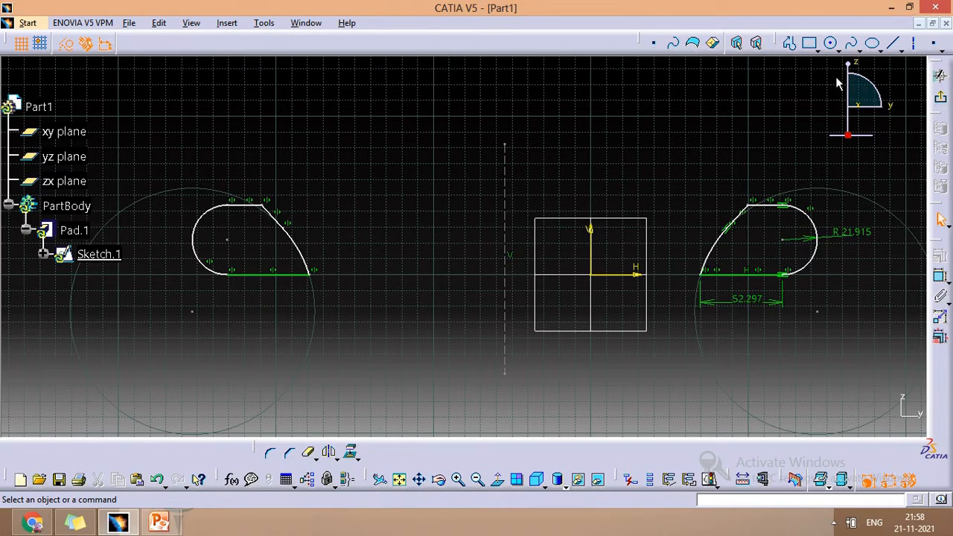
- Sketch a rectangle about 60 mm wide between the left profile and the dashed vertical mirror axis
click(809, 44)
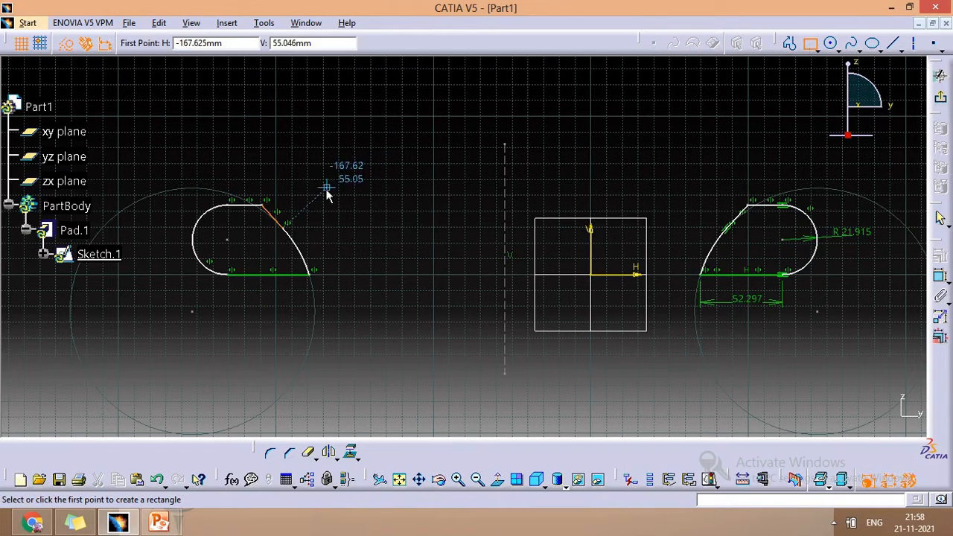
click(369, 193)
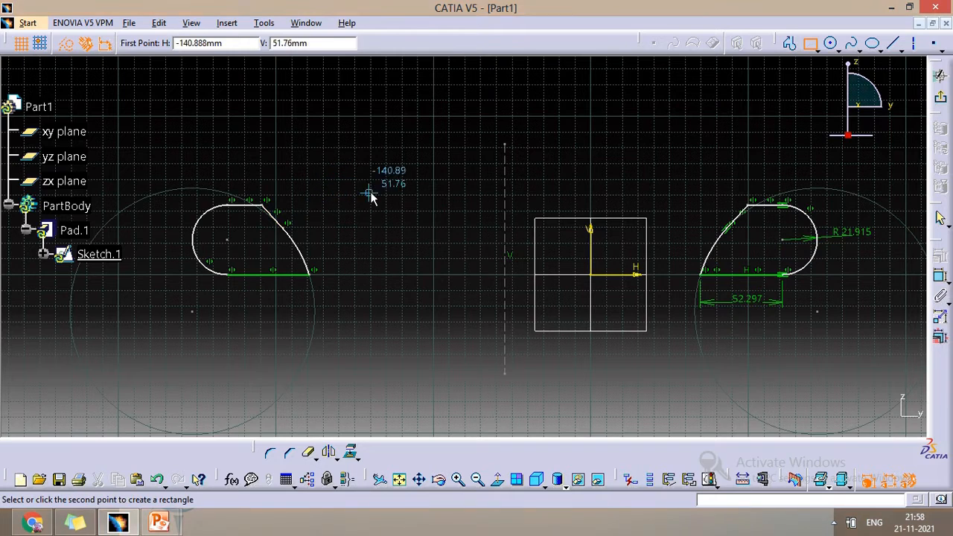
click(469, 128)
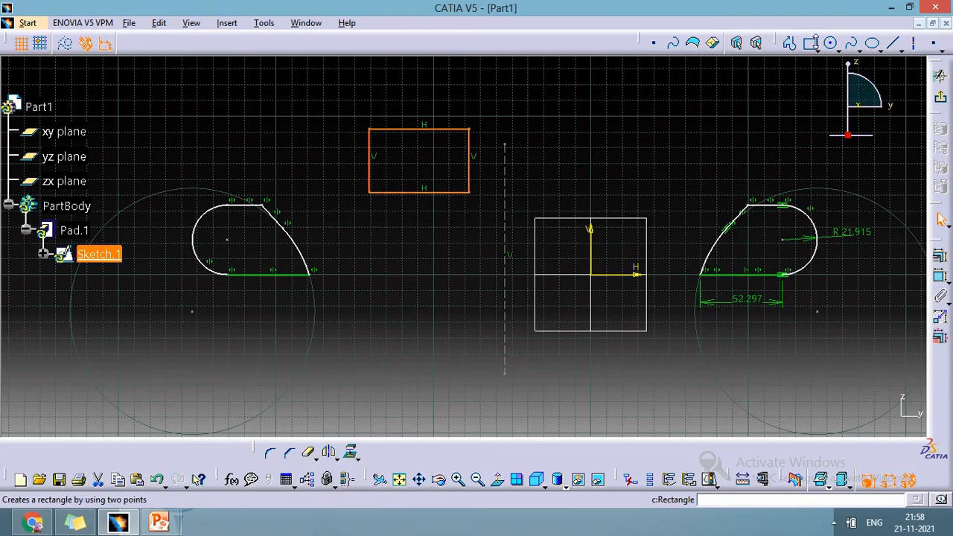
- Sketch a rectangle about 73 mm wide with one corner aligned to the V axis, then stretch its far vertical edge
click(812, 42)
click(591, 153)
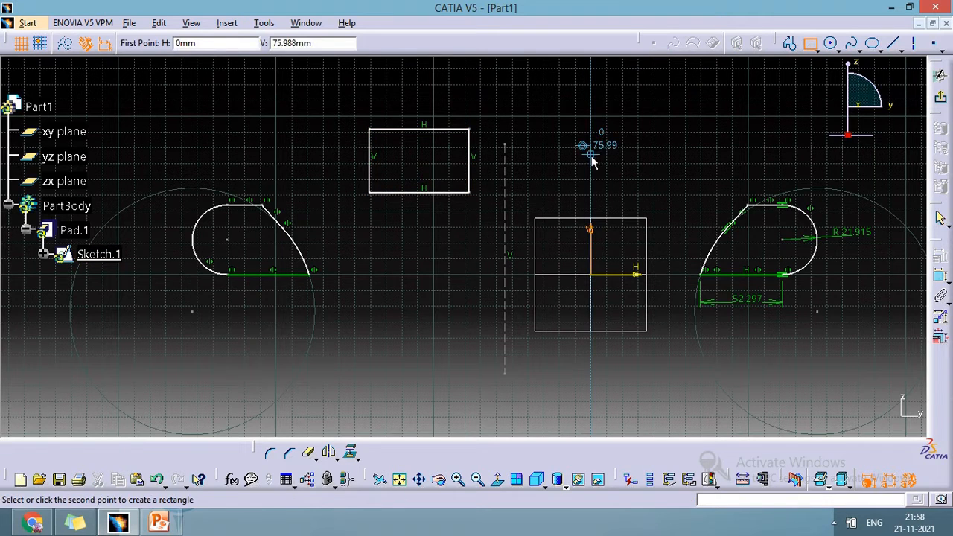
click(706, 94)
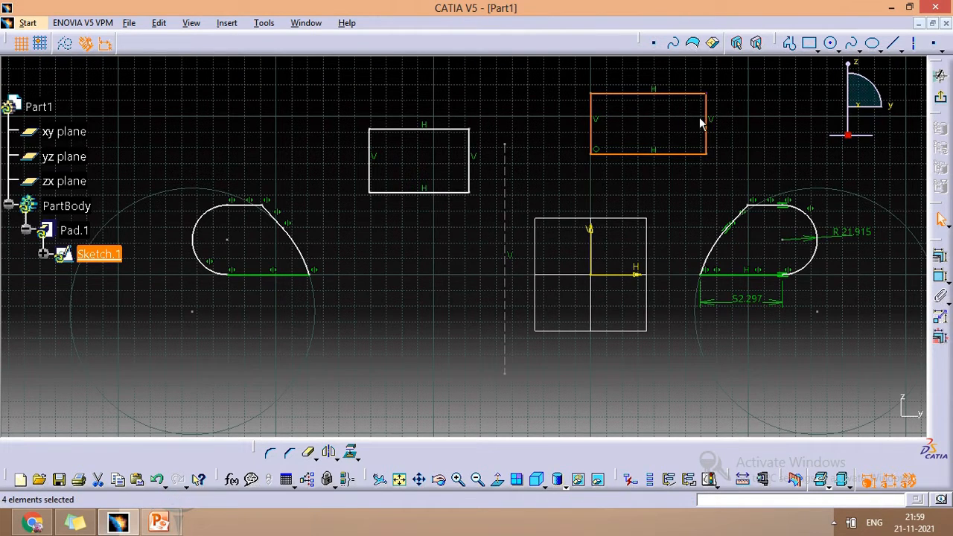
drag(707, 122, 685, 125)
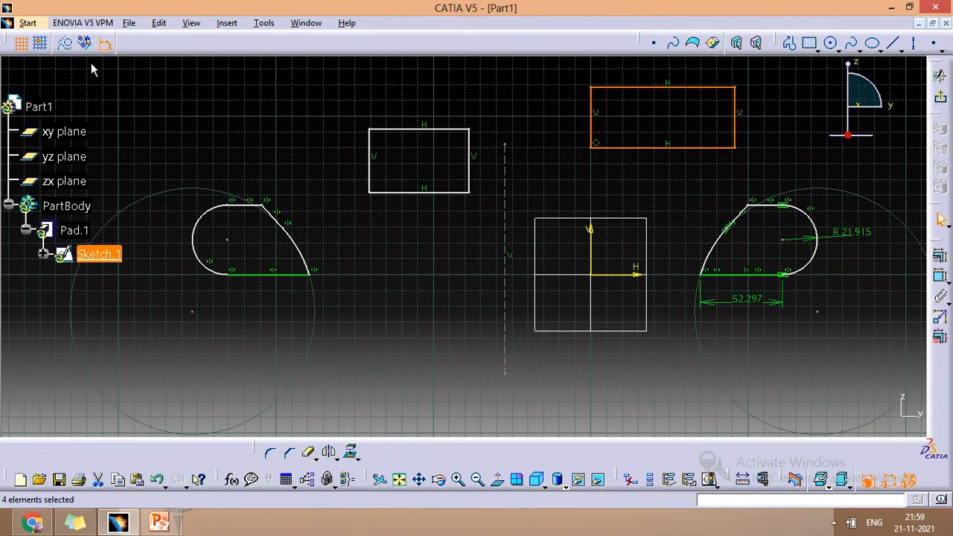
- With geometrical constraints off, sketch another rectangle above the left profile
click(809, 43)
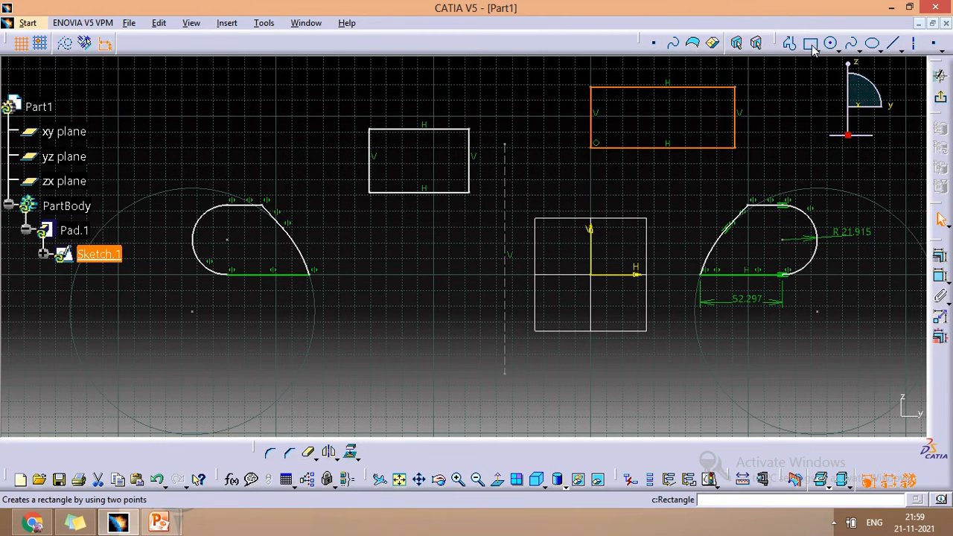
click(226, 79)
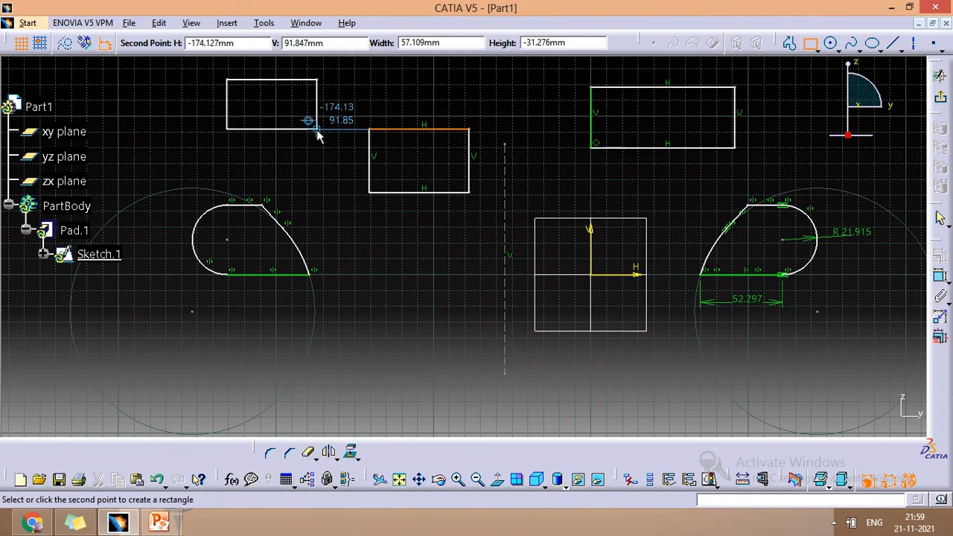
click(323, 140)
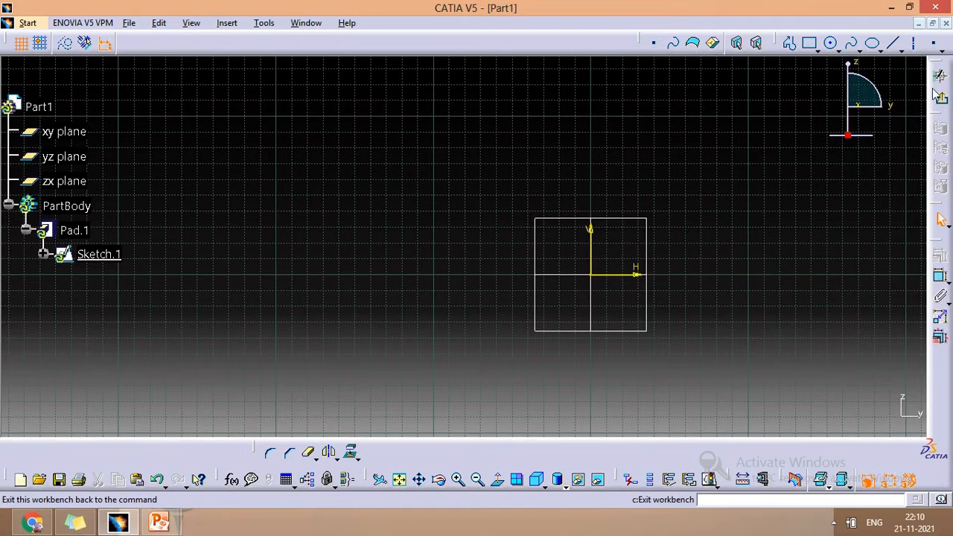
- Sketch an unconstrained rectangle from the sketch origin into the positive H and V quadrant
click(810, 43)
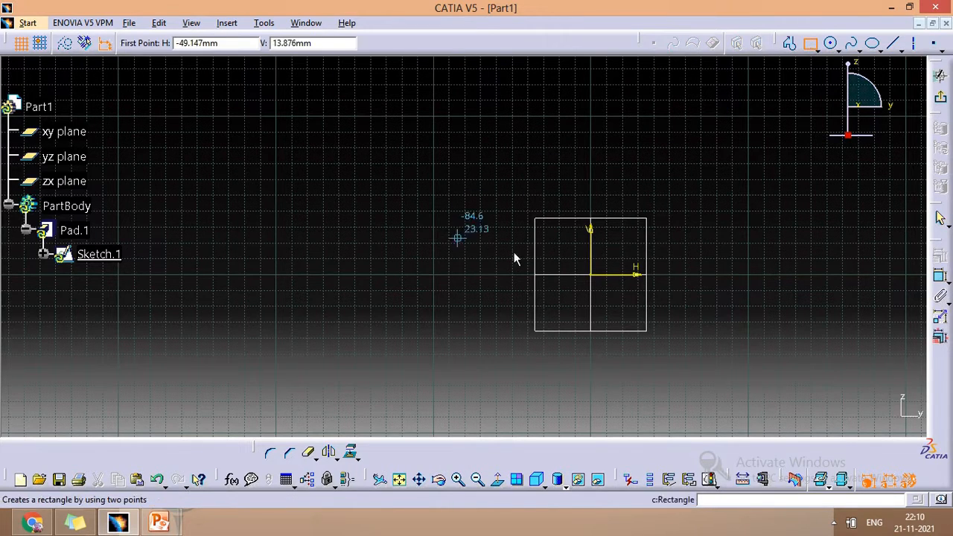
click(591, 275)
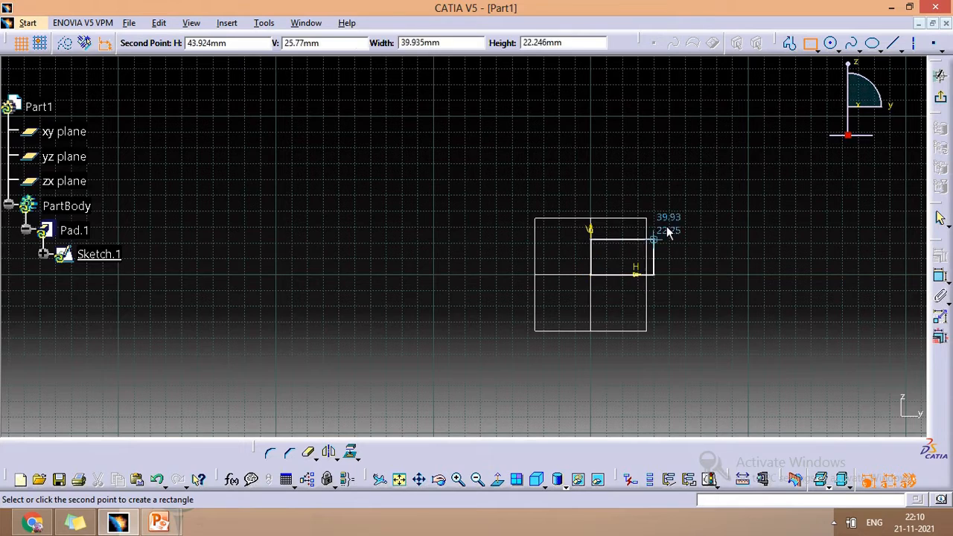
click(749, 163)
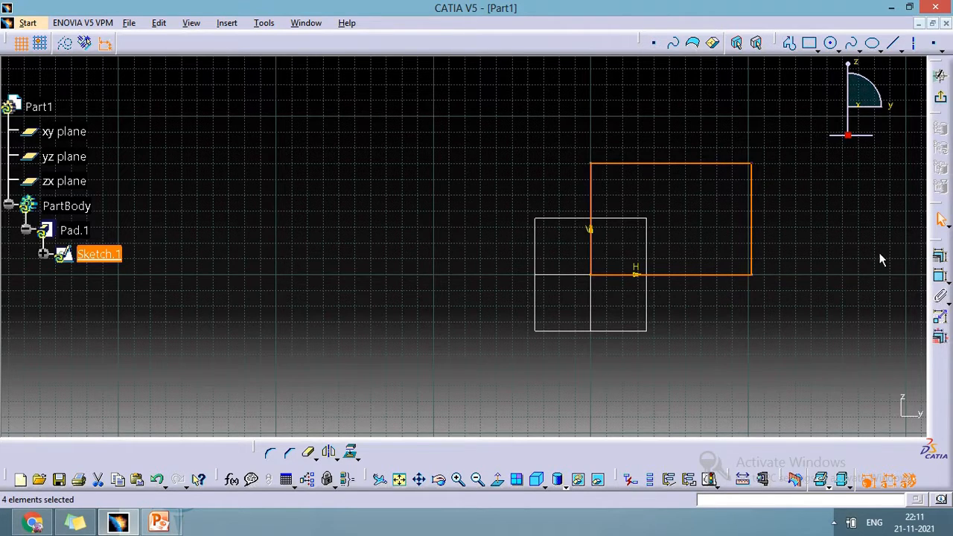
- Pull the edges and corners of the origin rectangle to distort it into an irregular quadrilateral
click(941, 220)
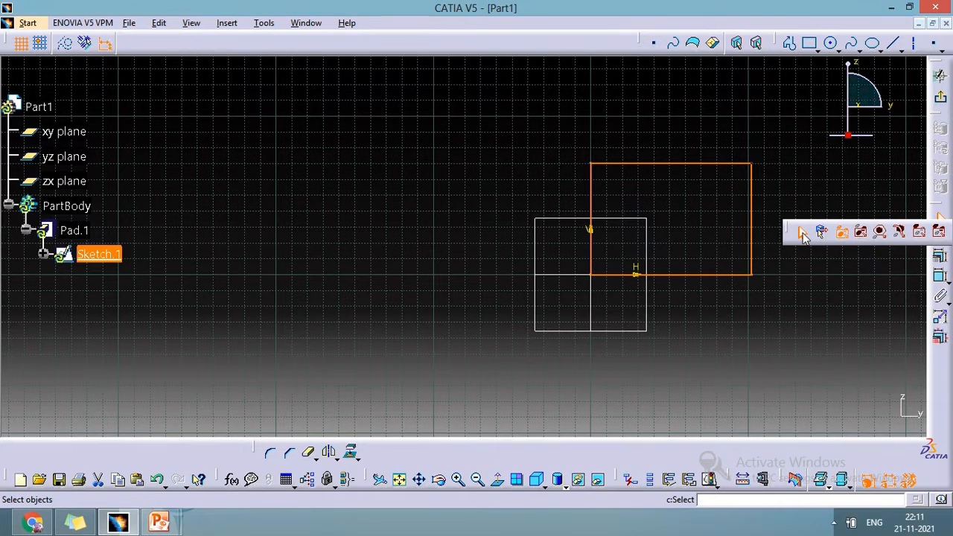
click(807, 236)
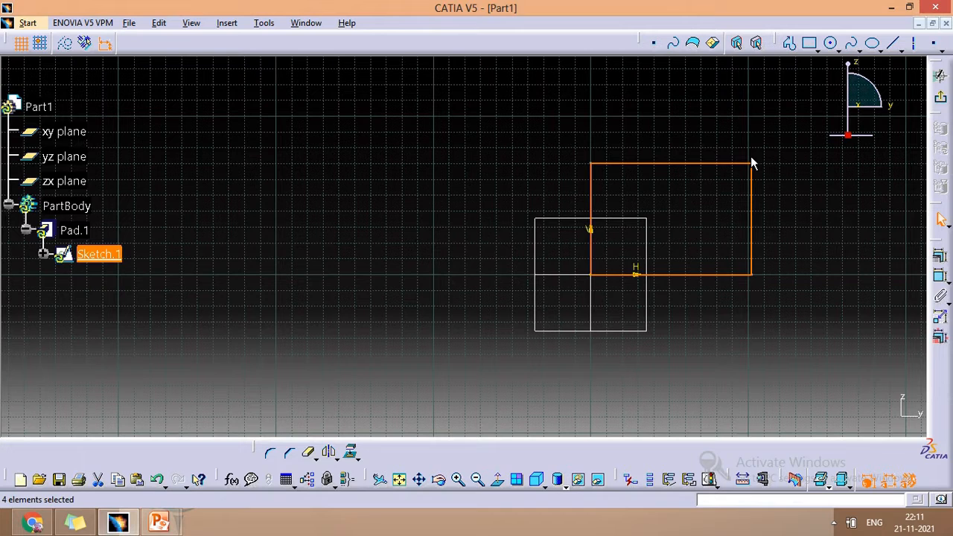
mouse_move(751, 195)
mouse_down()
mouse_move(738, 244)
mouse_move(779, 174)
mouse_move(829, 244)
mouse_move(640, 281)
mouse_move(684, 139)
mouse_up()
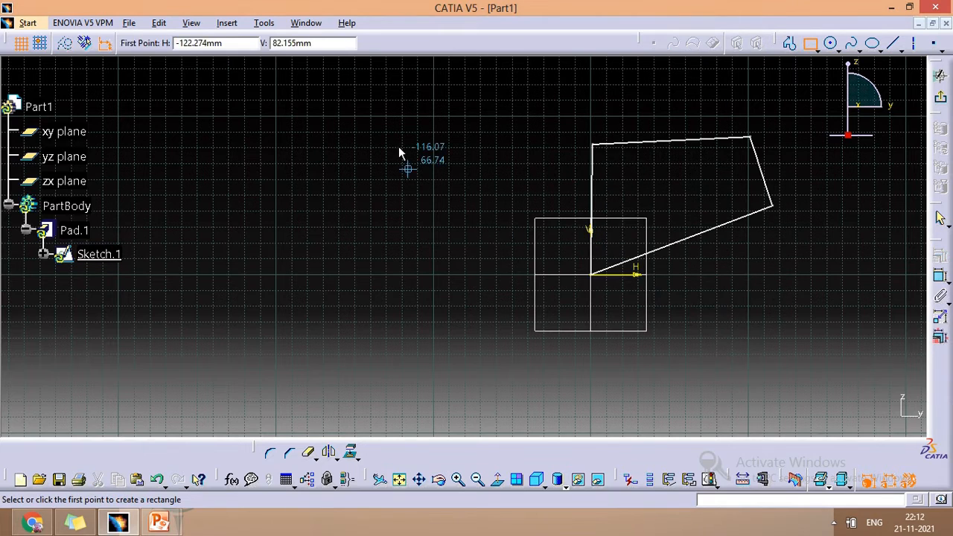
- Sketch a second unconstrained rectangle on the negative H side of the distorted quadrilateral
click(387, 141)
click(499, 222)
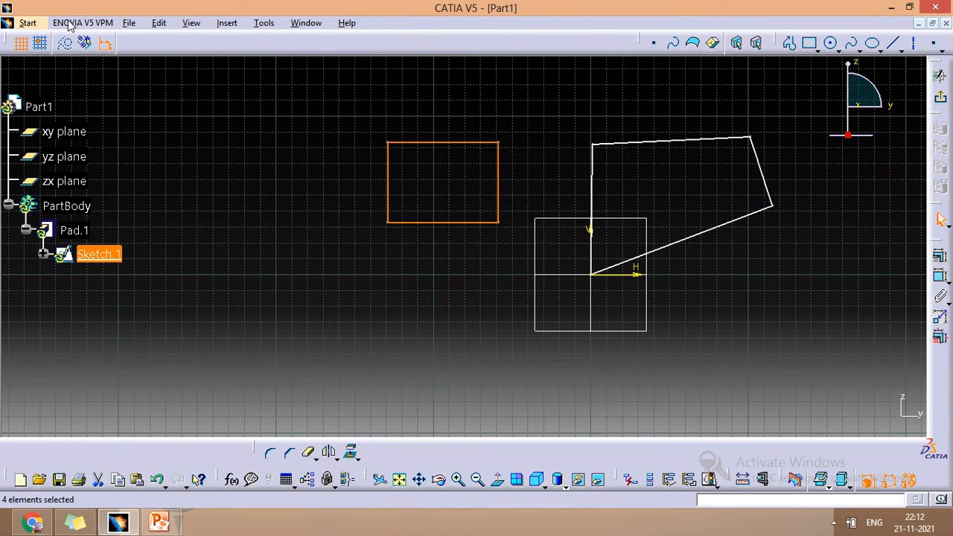
- Turn on geometrical constraints and sketch a rectangle crossing the V axis above the two unconstrained shapes
middle_click(488, 114)
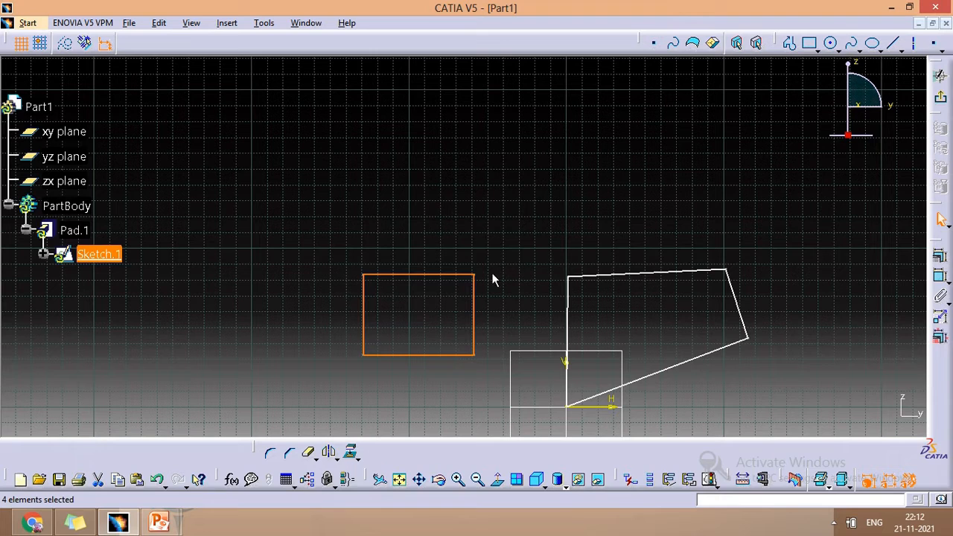
click(86, 45)
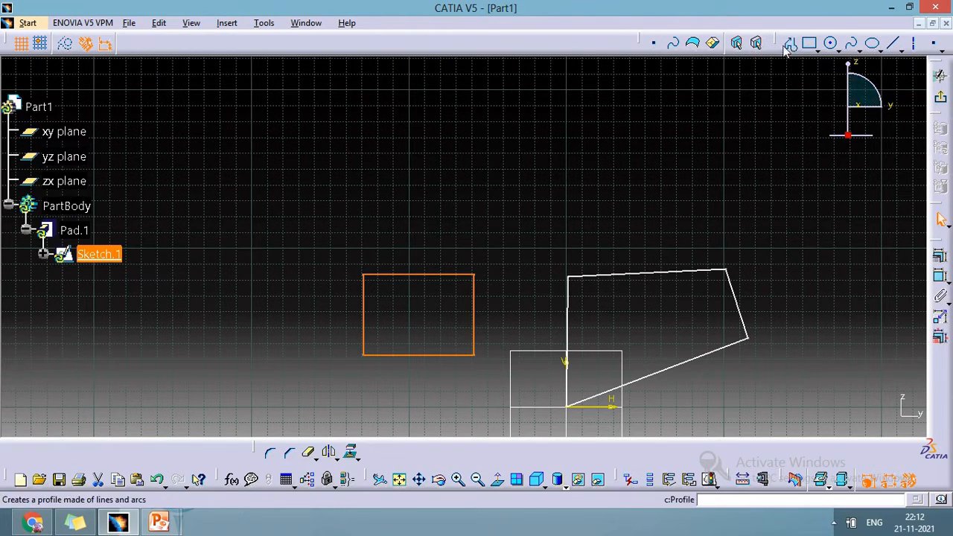
click(809, 44)
click(518, 164)
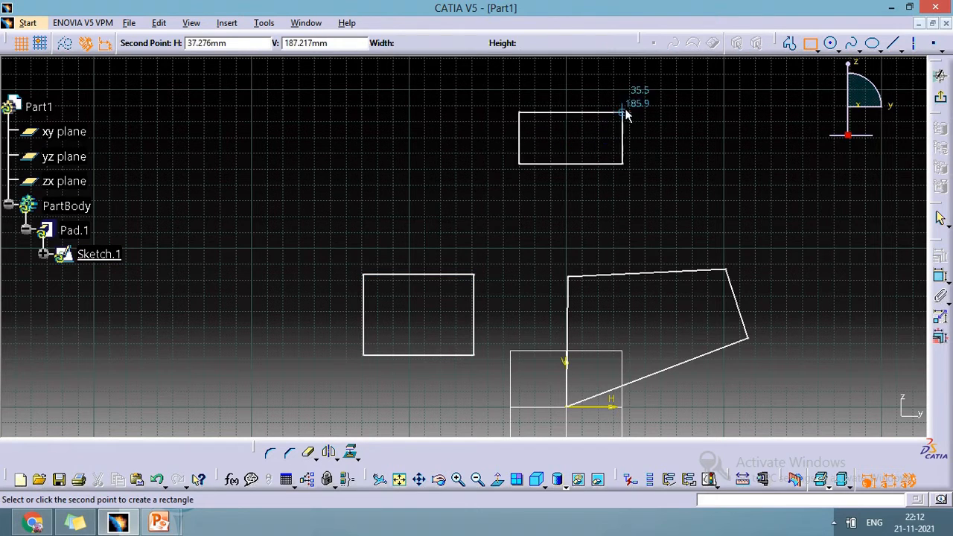
click(625, 110)
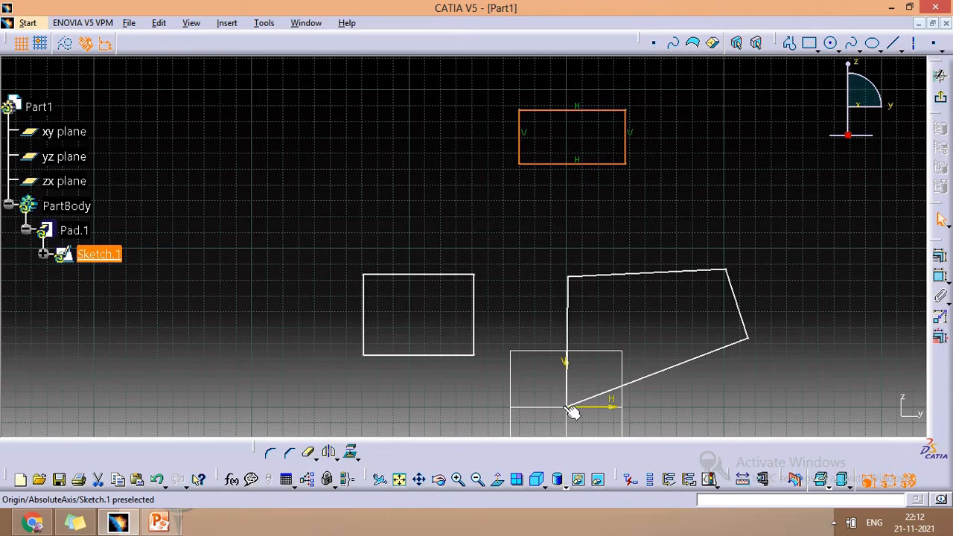
- Delete the two rectangles and the distorted quadrilateral from the sketch
mouse_move(253, 85)
mouse_down()
mouse_move(788, 411)
mouse_move(784, 401)
mouse_up()
key(Delete)
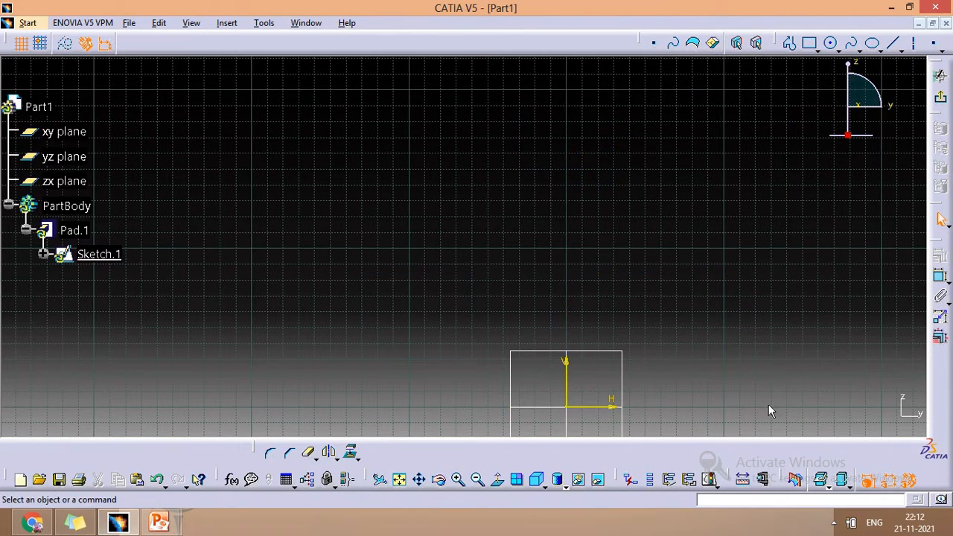
- Sketch a rectangle about 64 mm high that spans the V axis, with its lower edge on the H axis
click(809, 42)
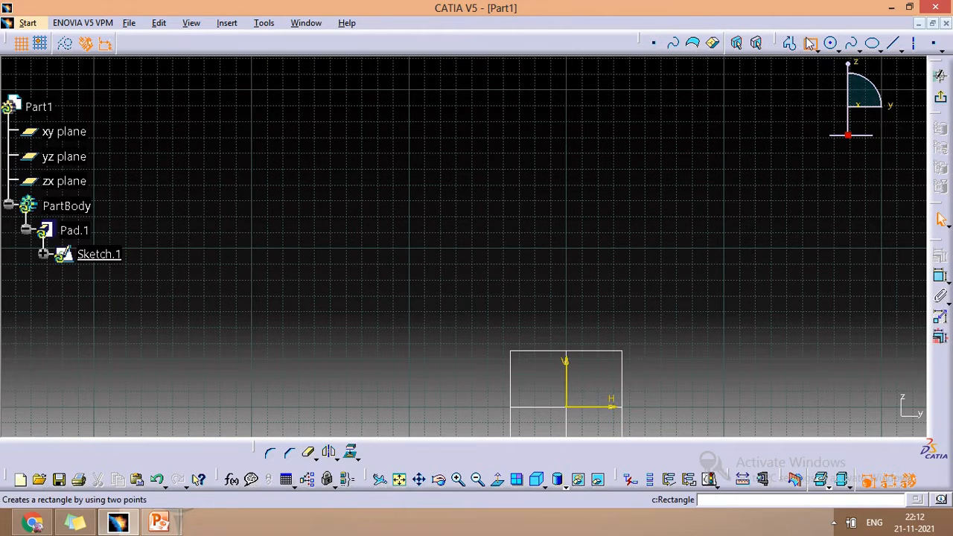
click(425, 306)
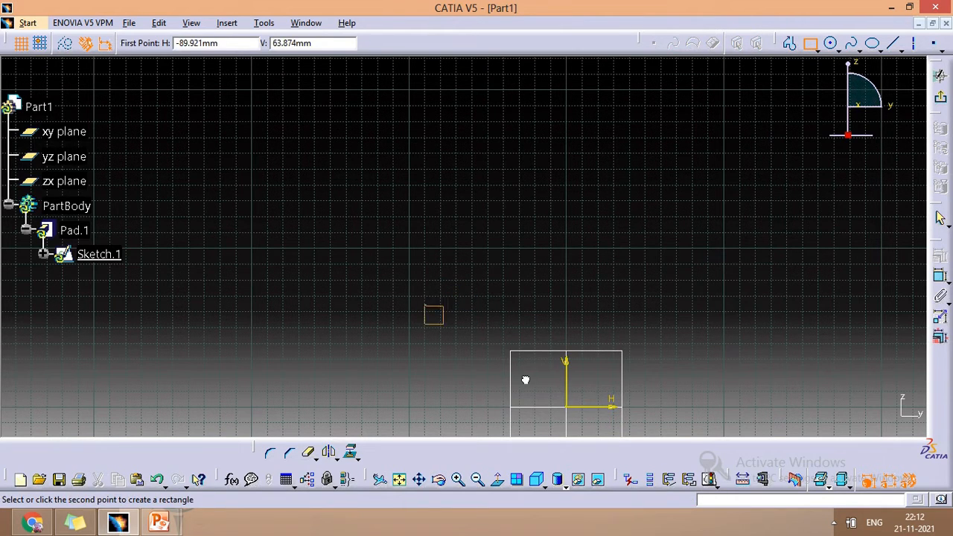
click(655, 406)
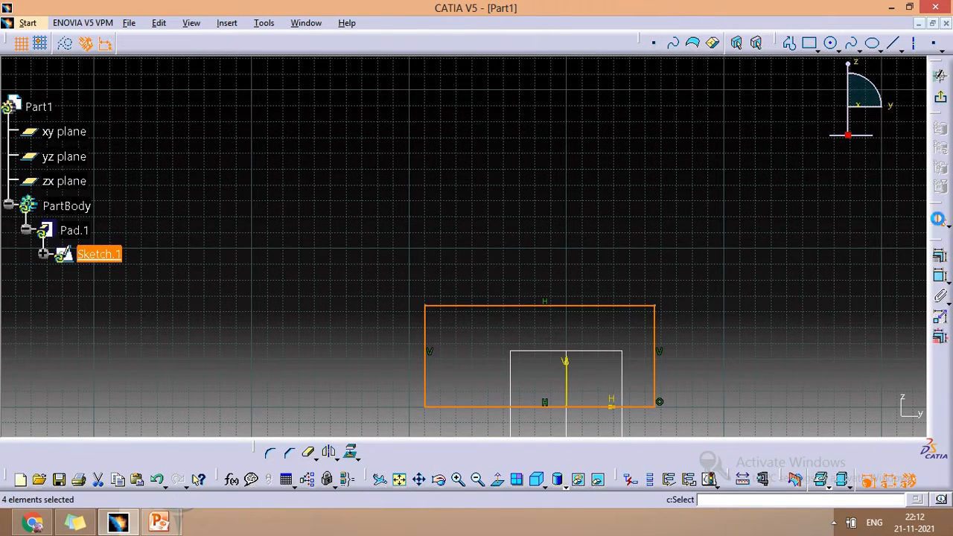
- Sketch a rectangle above the first one, starting from a corner on the V axis about 80 mm above the origin
click(809, 42)
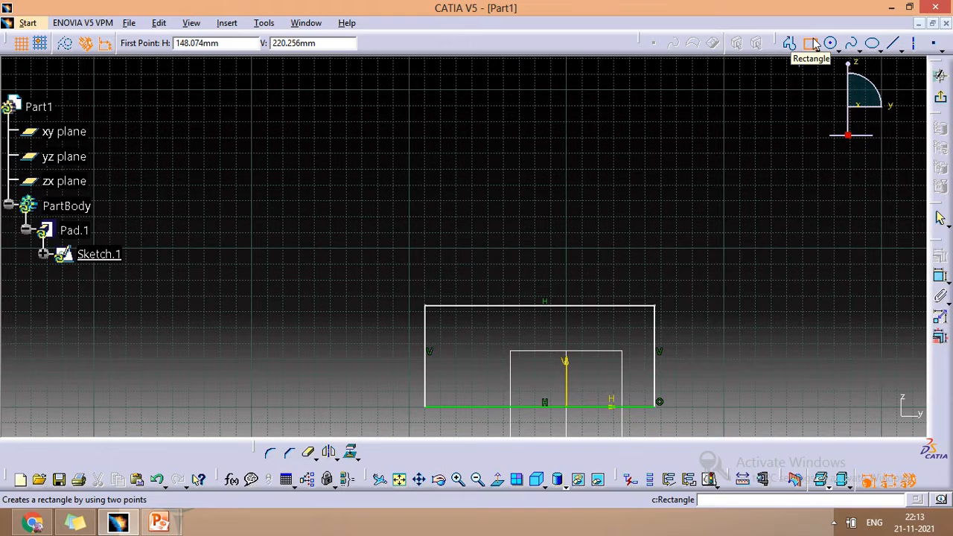
click(815, 45)
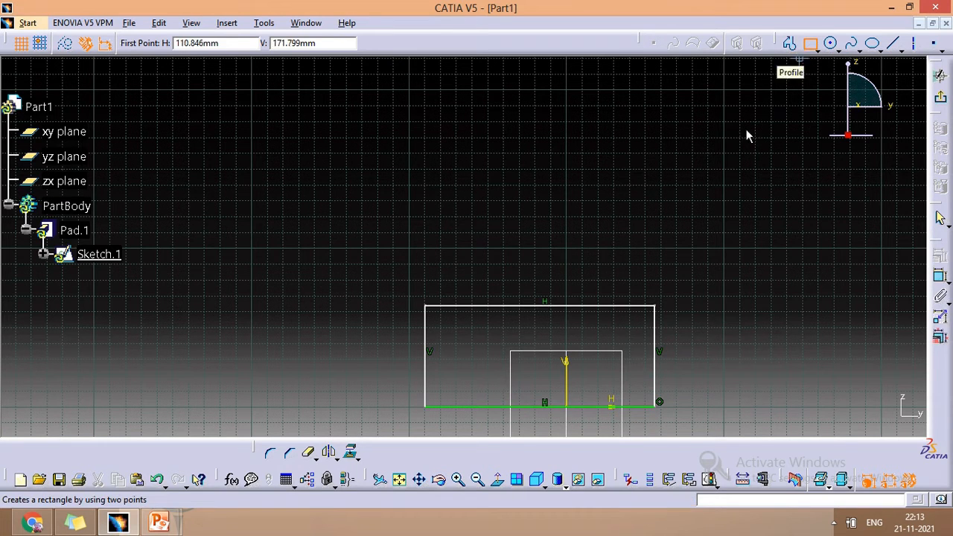
click(569, 276)
click(693, 177)
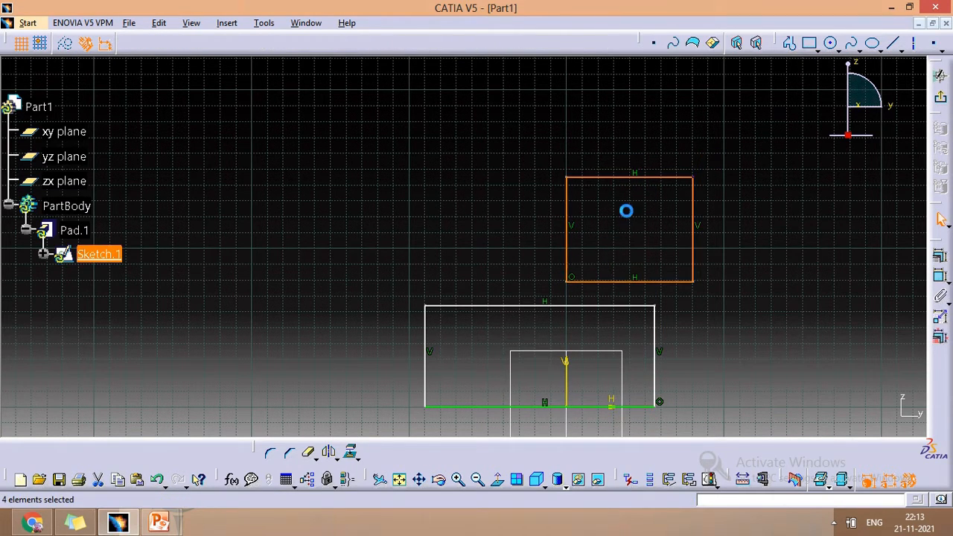
- Abandon the ellipse command and undo the last two rectangles and the preceding deletion
click(872, 43)
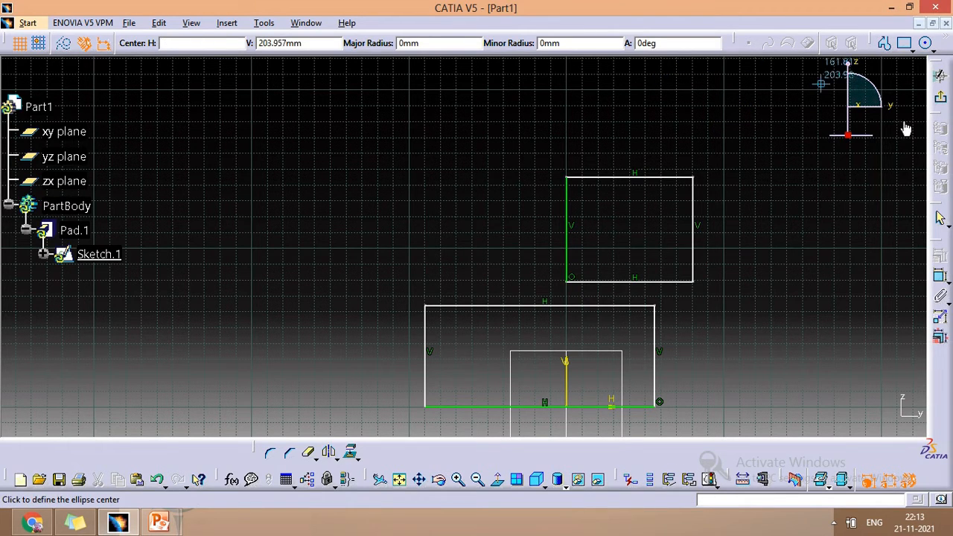
key(ctrl+z)
key(ctrl+z)
key(ctrl+z)
key(ctrl+z)
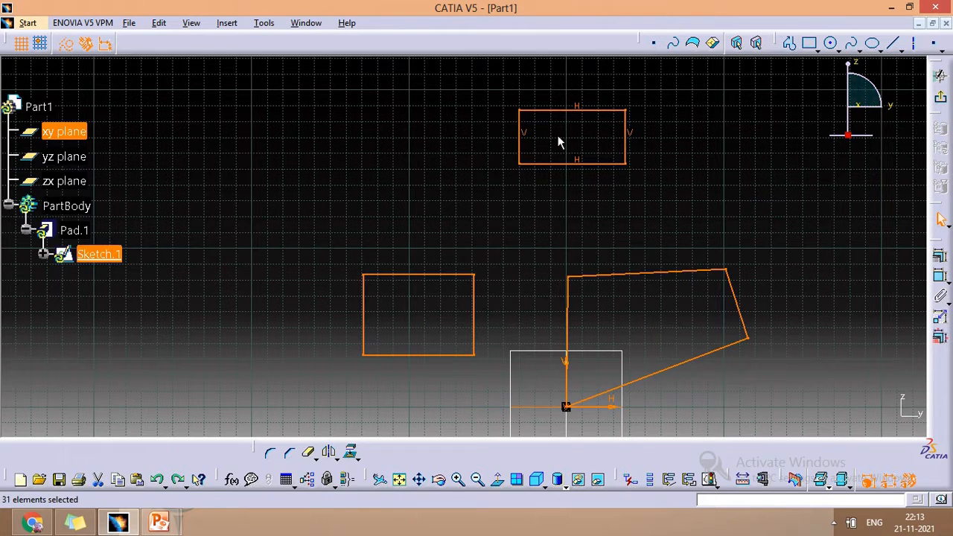
- Select all the restored shapes with their constraints and delete them to clear the sketch
drag(305, 110, 797, 417)
key(Delete)
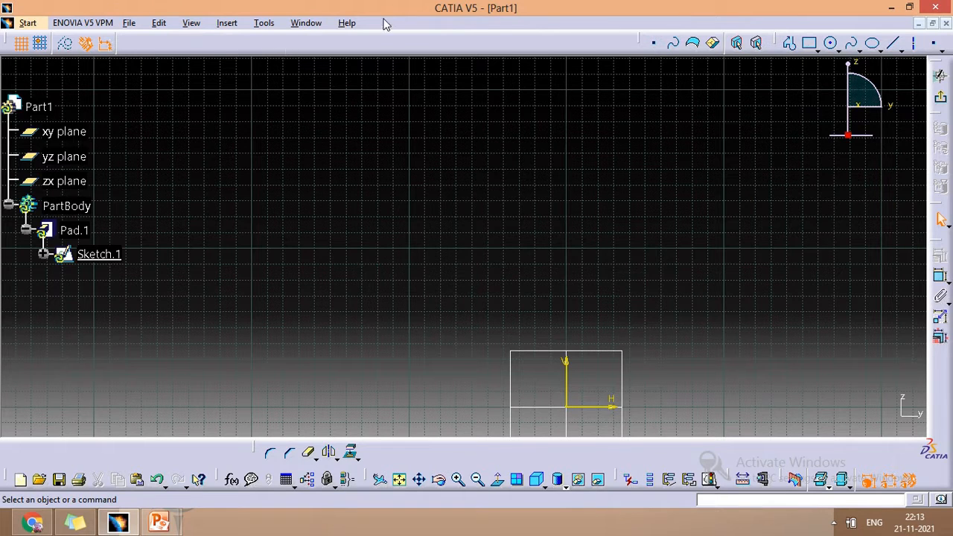
- Sketch a rectangle 50 mm wide and 200 mm high with its first corner at the origin
click(809, 43)
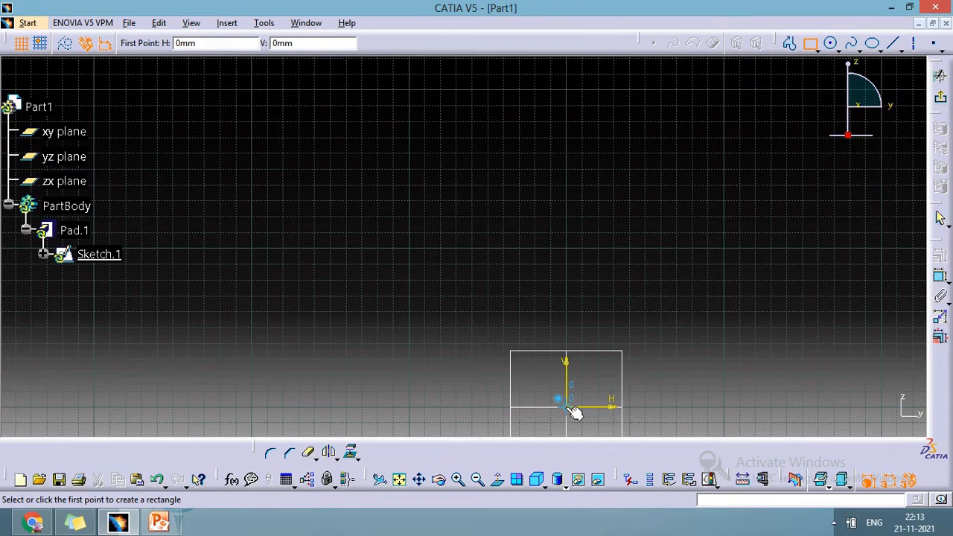
click(569, 407)
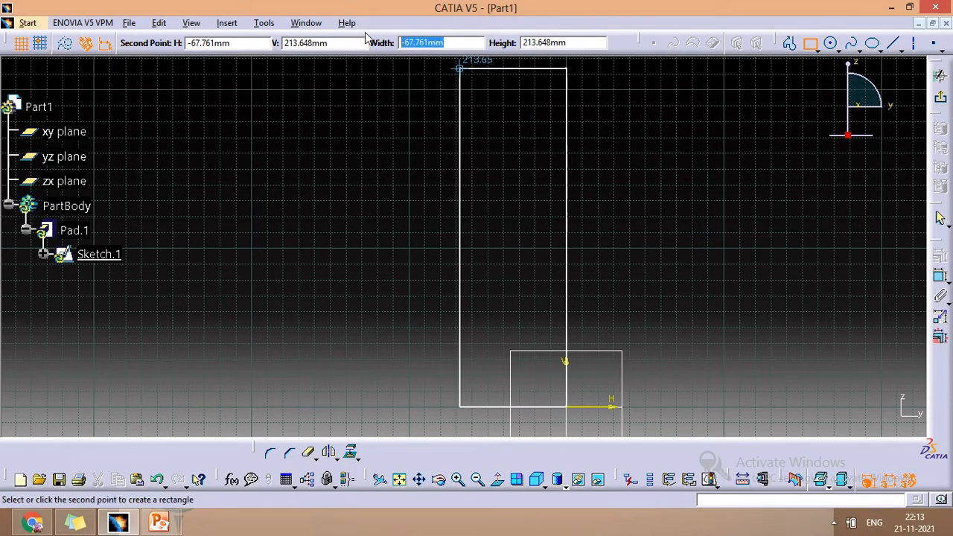
text(5)
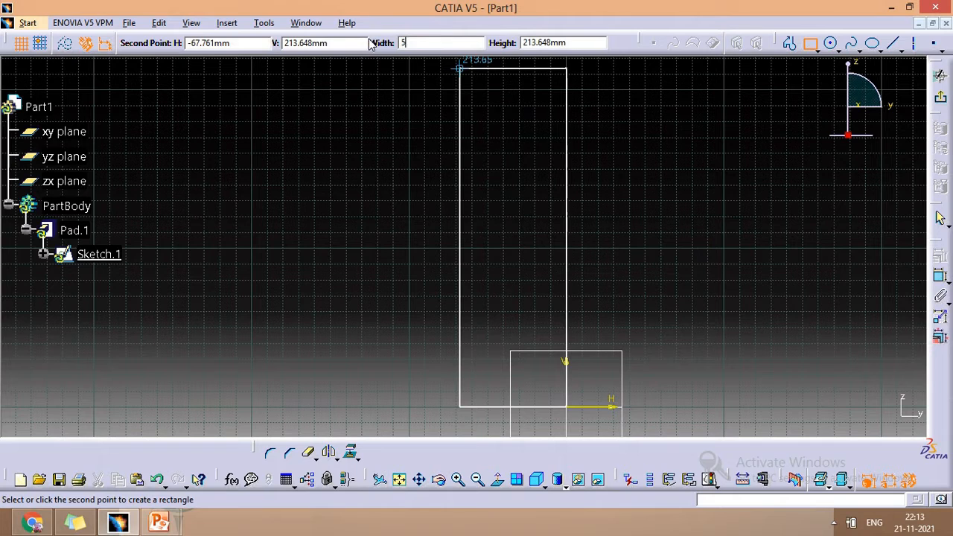
text(0mm)
key(Tab)
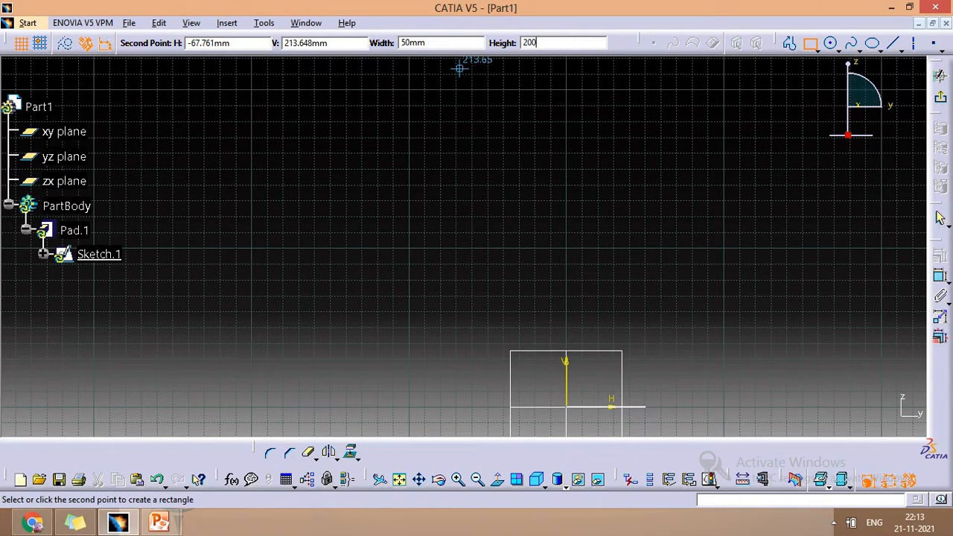
text(200)
key(Return)
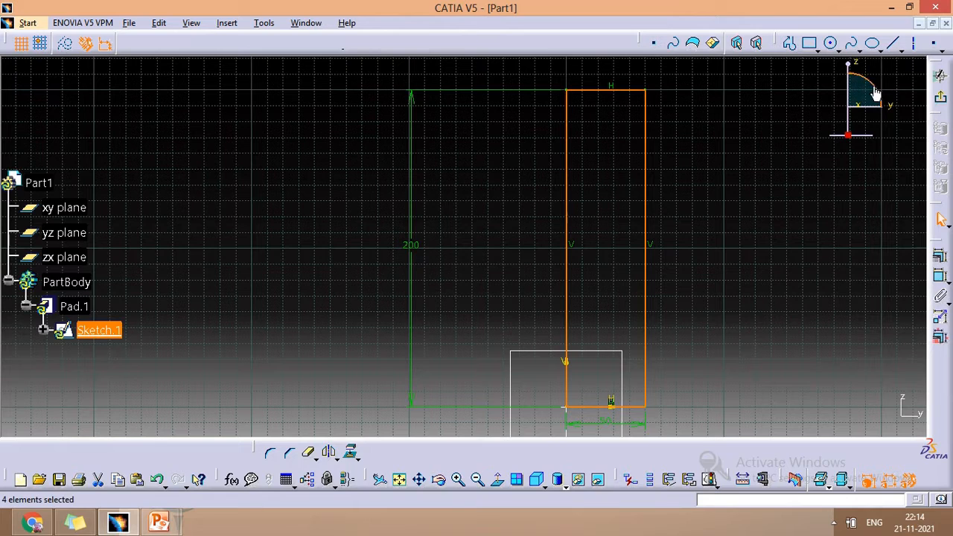
- Turn off geometrical and dimensional constraints and sketch a rectangle about 50 mm on each side, well left of the tall rectangle
click(832, 44)
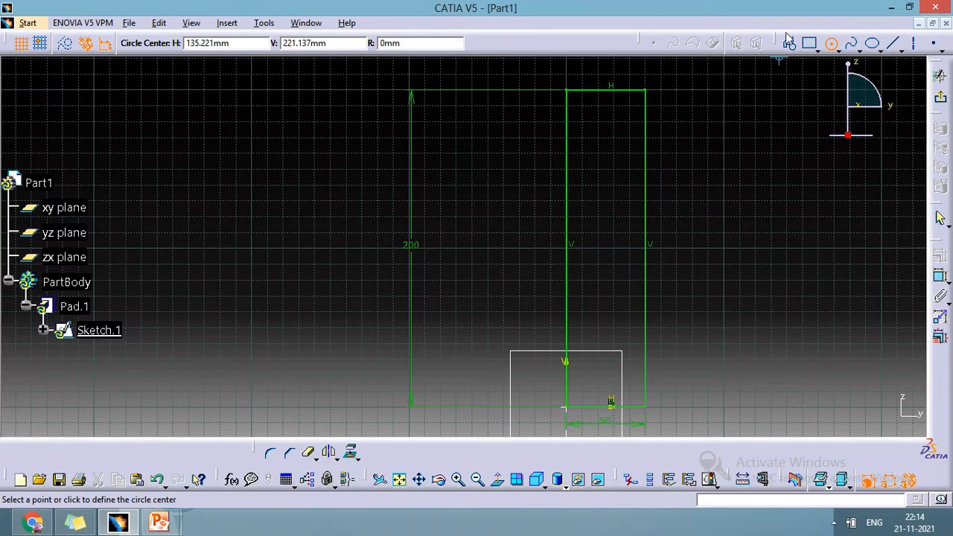
click(105, 50)
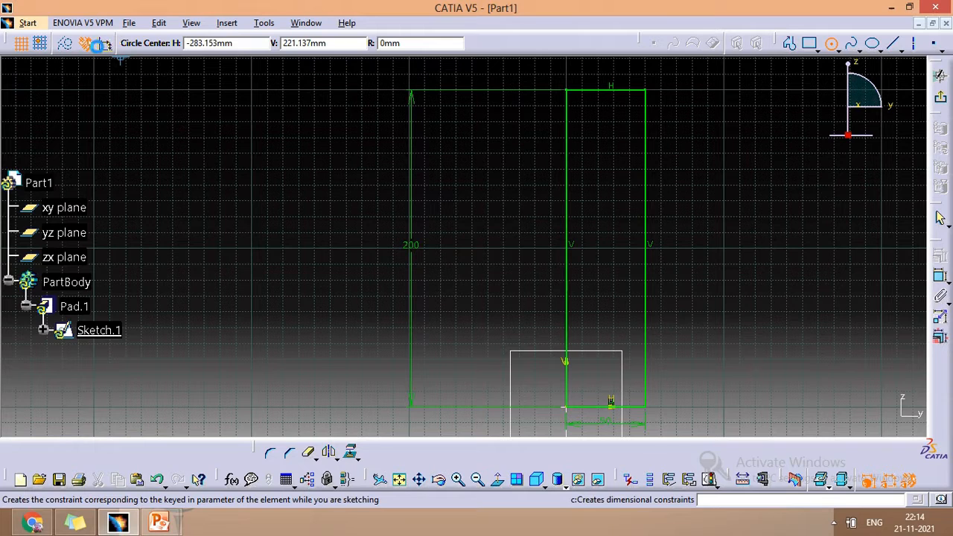
click(89, 48)
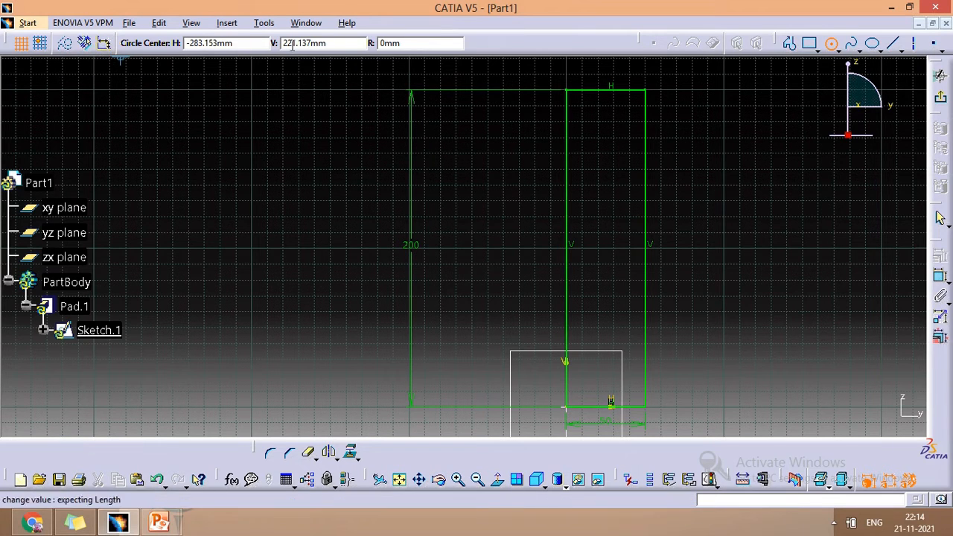
click(809, 43)
click(228, 251)
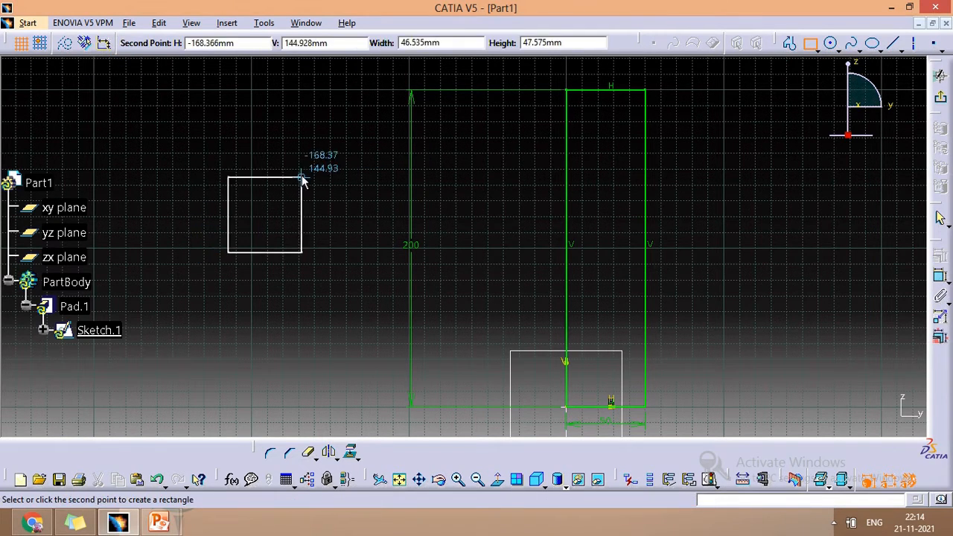
click(305, 170)
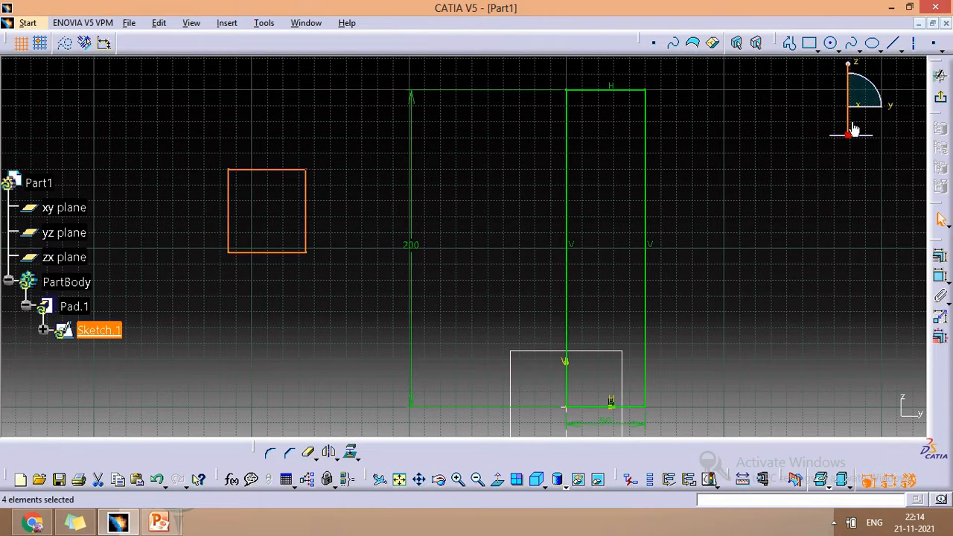
- Turn dimensional constraints back on and sketch a rectangle 100 mm wide and 50 mm high below the unconstrained rectangle
click(825, 43)
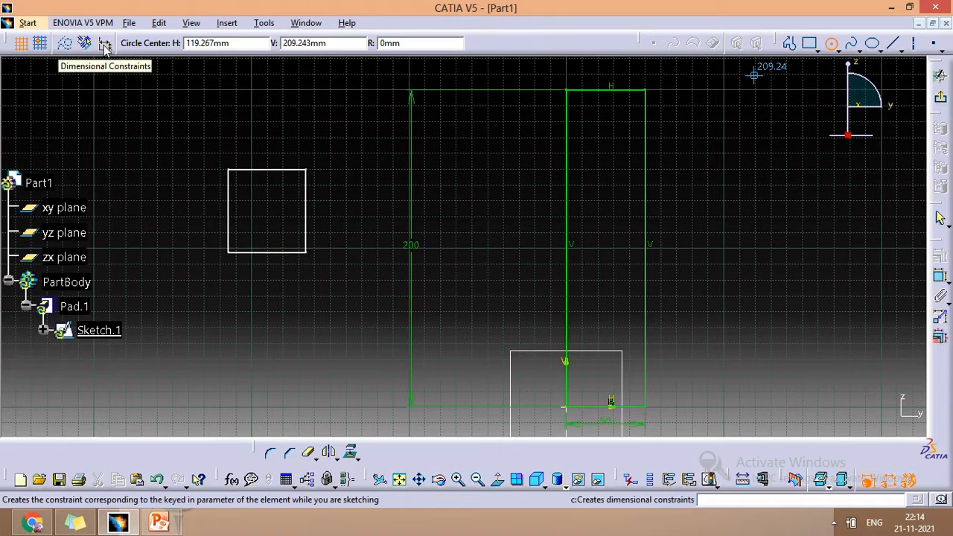
click(809, 47)
click(279, 362)
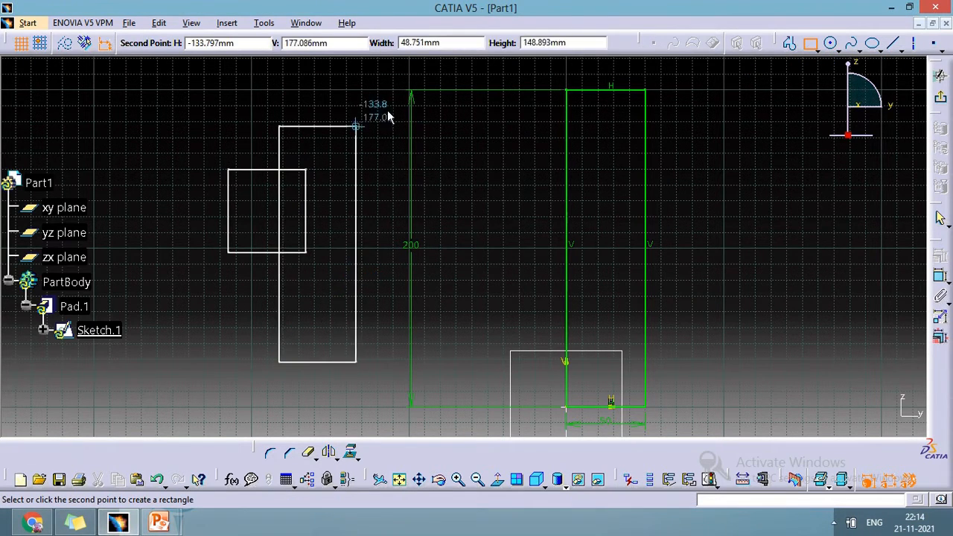
click(446, 43)
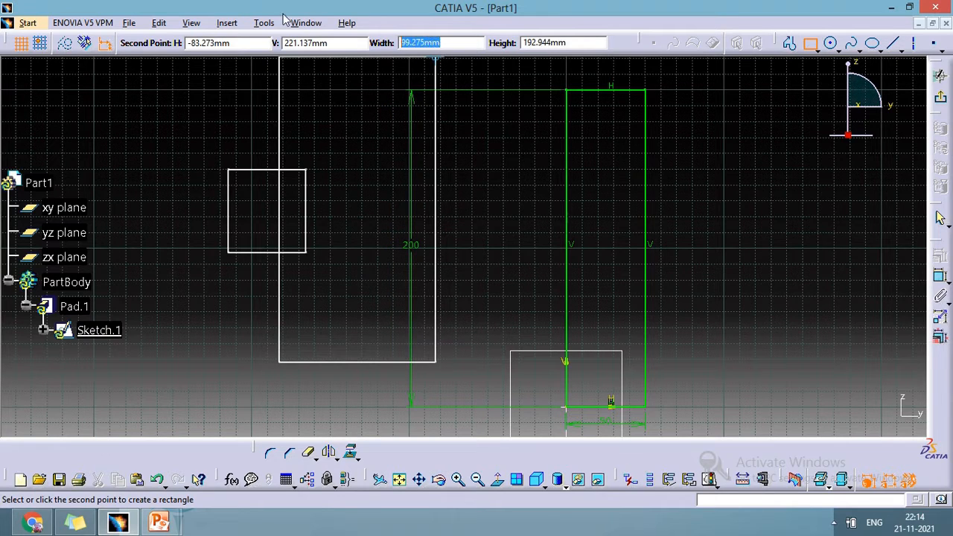
text(1)
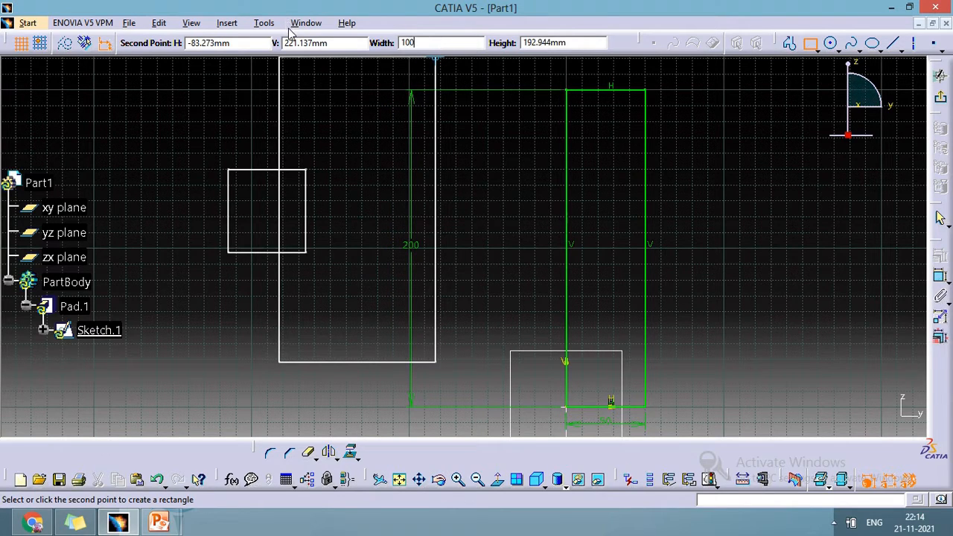
text(00)
key(Return)
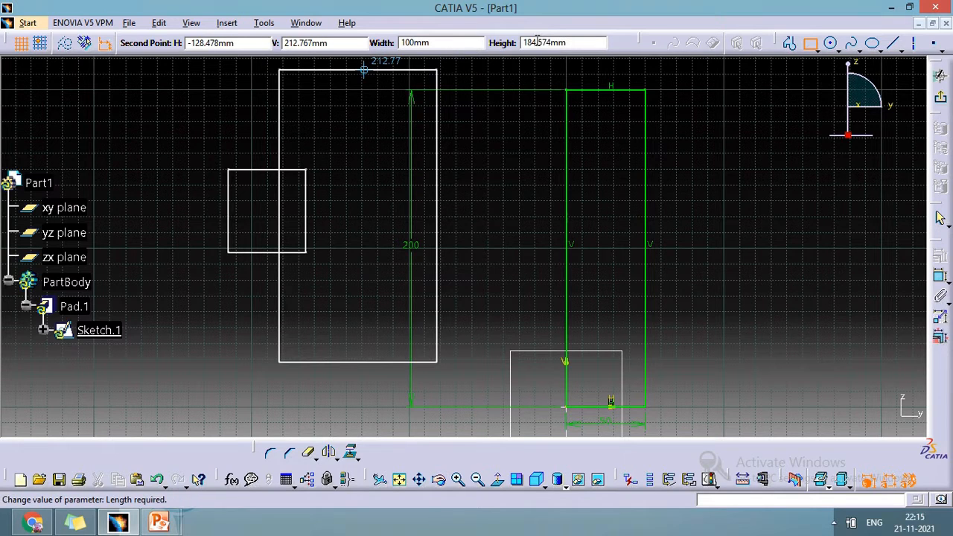
key(Tab)
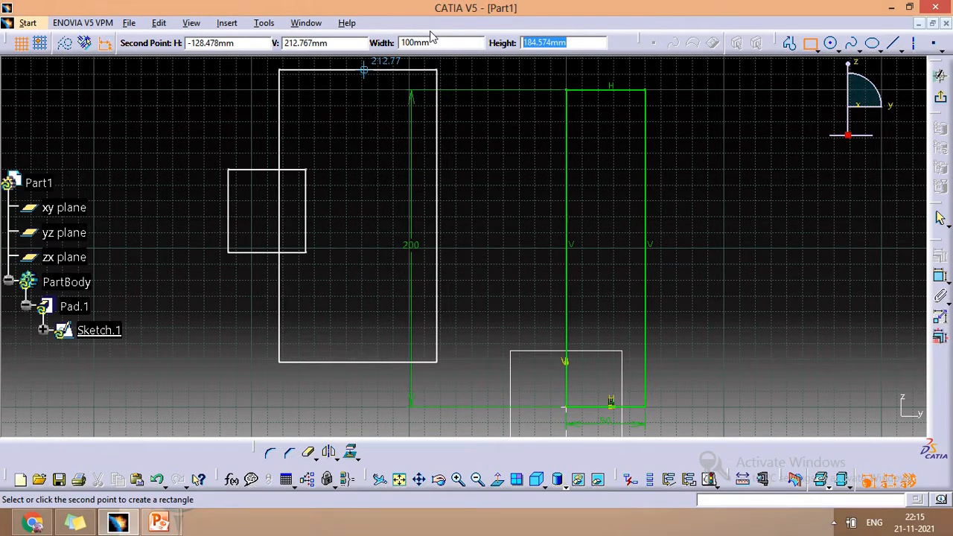
text(50)
key(Return)
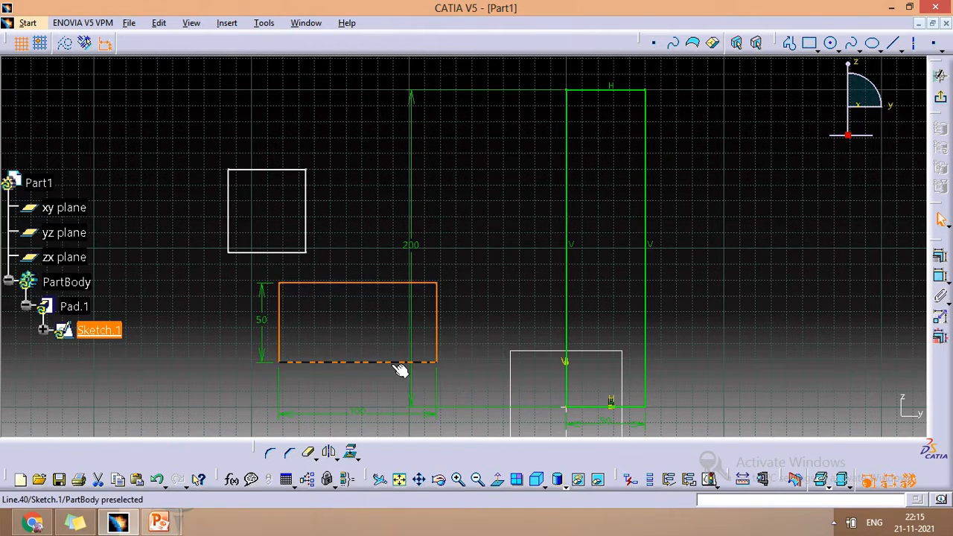
- Turn geometrical constraints back on and sketch a 50 by 50 mm rectangle to the right of the tall rectangle
click(87, 45)
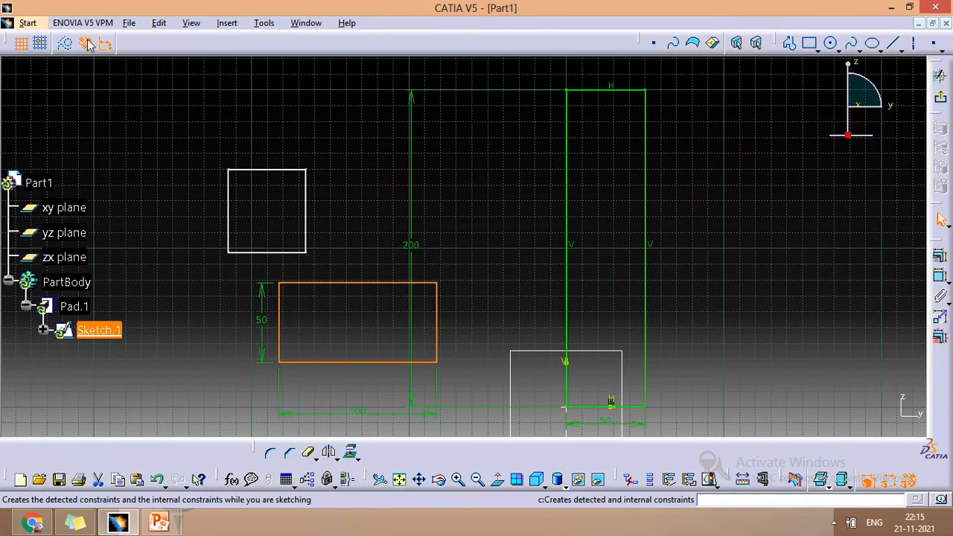
click(817, 48)
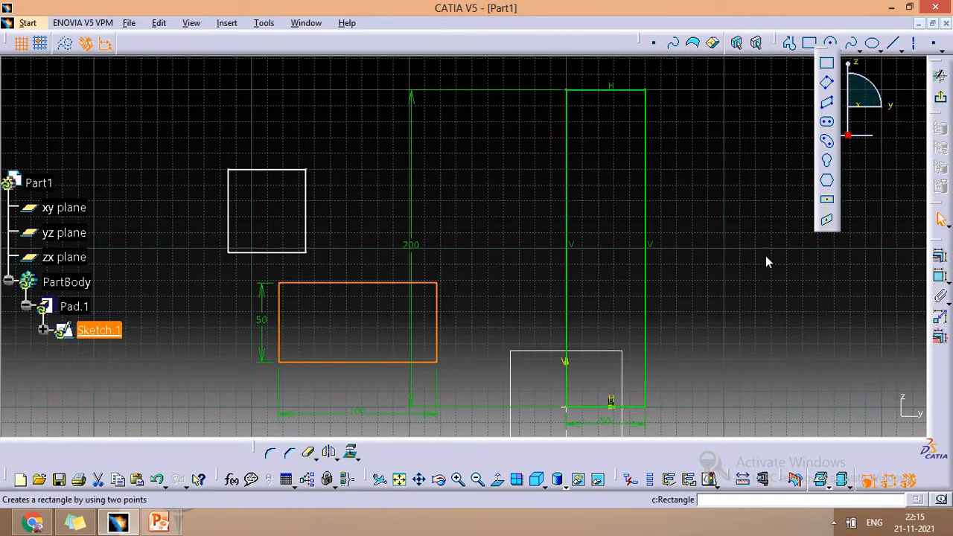
click(829, 65)
click(743, 260)
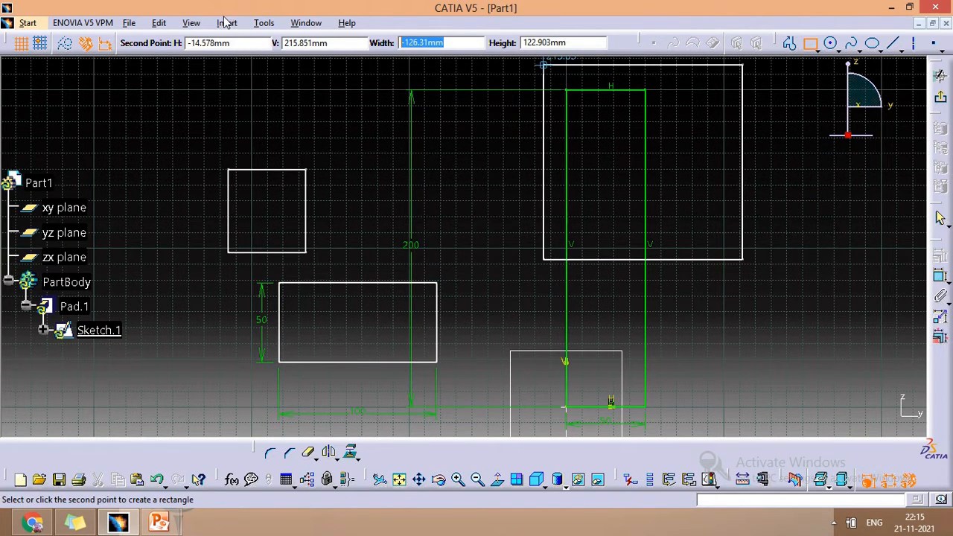
text(50)
key(Tab)
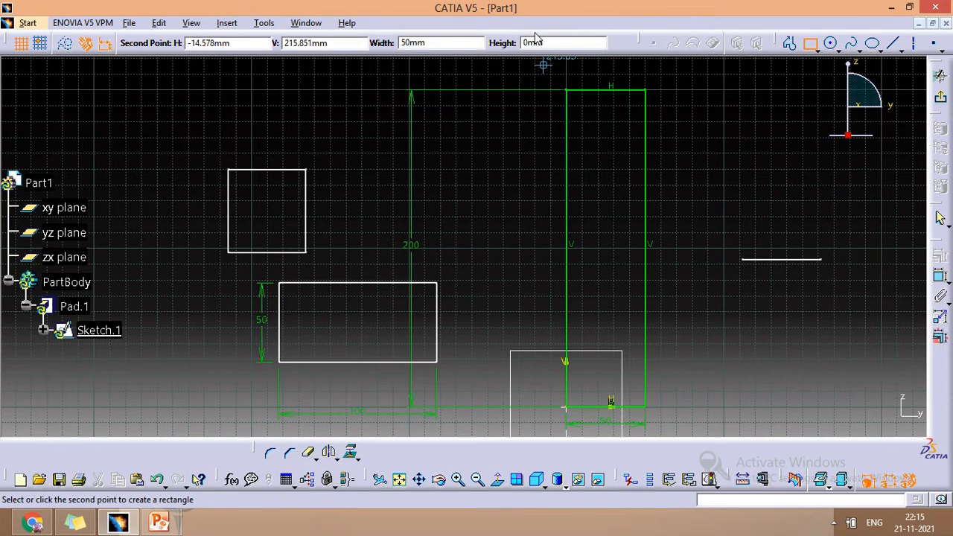
click(559, 42)
text(50)
key(Return)
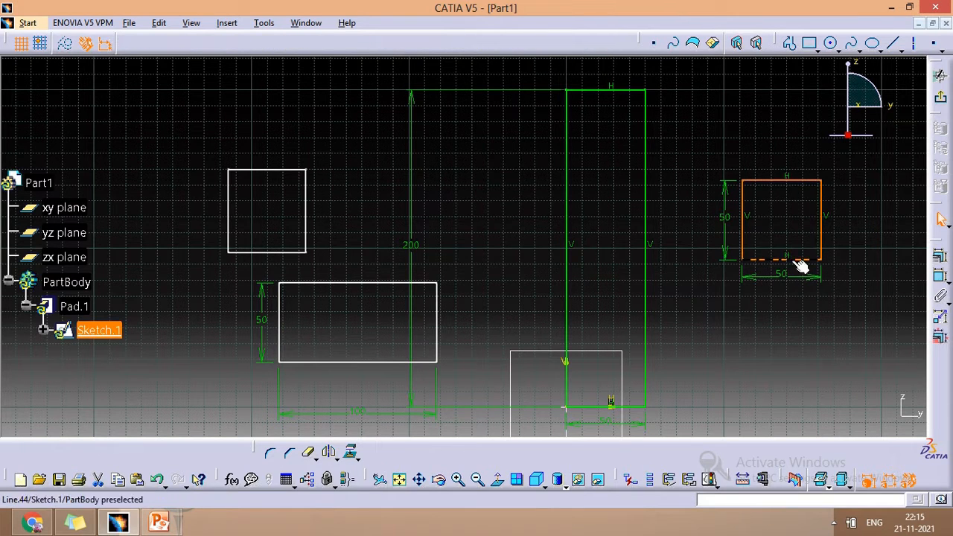
- Dimension the vertical distance between the origin and the lower edge of the 50 mm square, placing the dimension beside the square
click(833, 42)
click(832, 40)
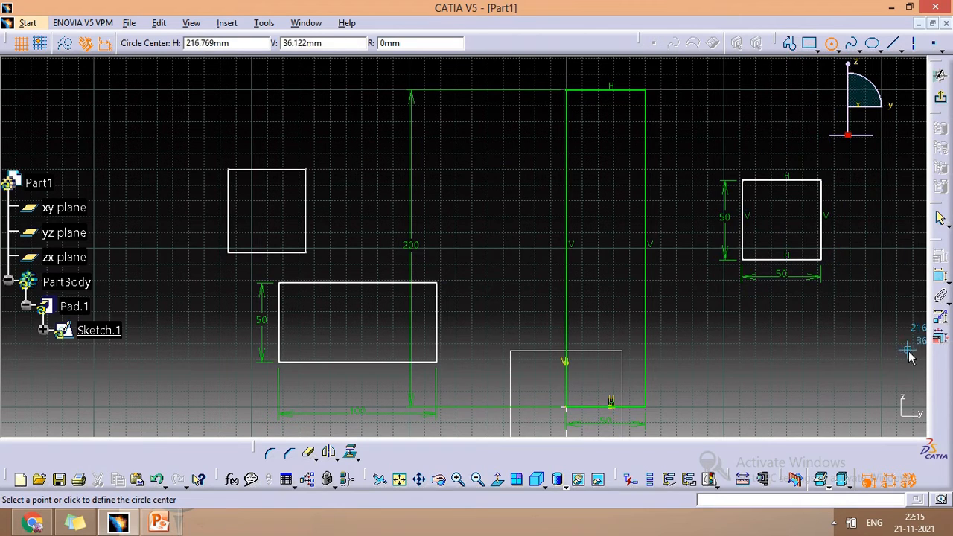
click(941, 275)
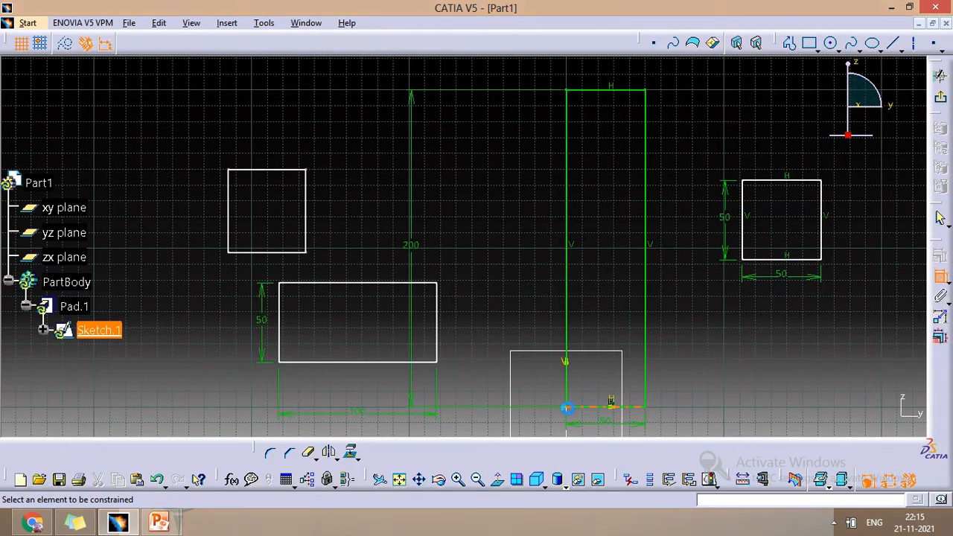
click(570, 407)
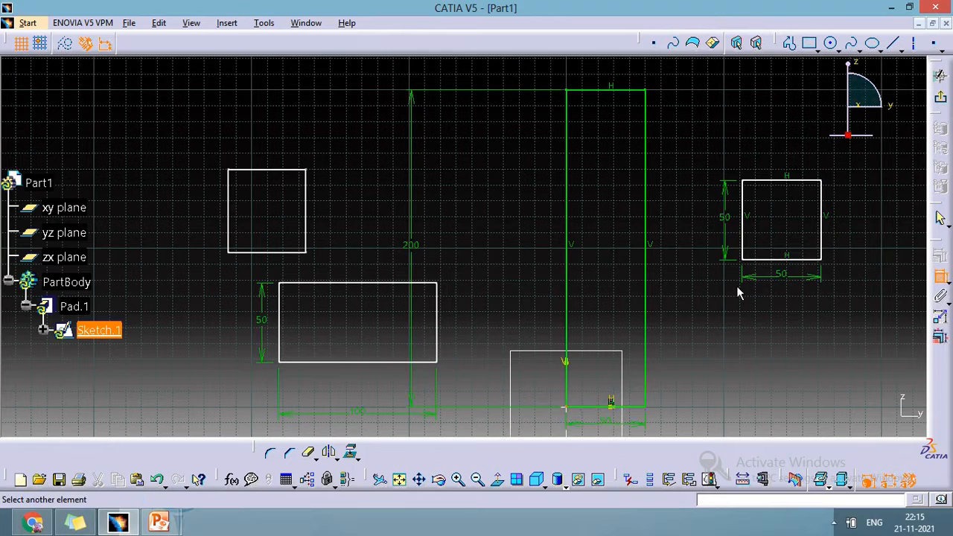
click(759, 259)
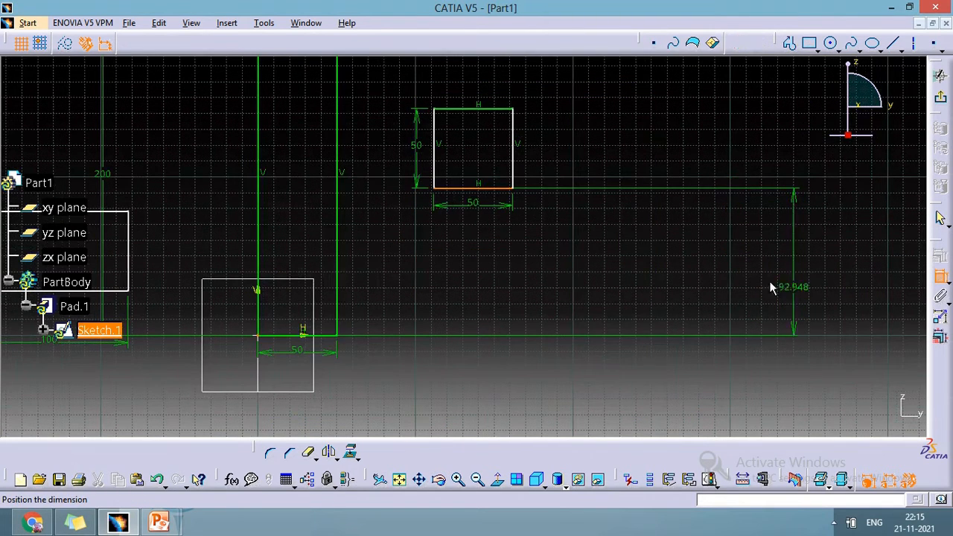
click(515, 260)
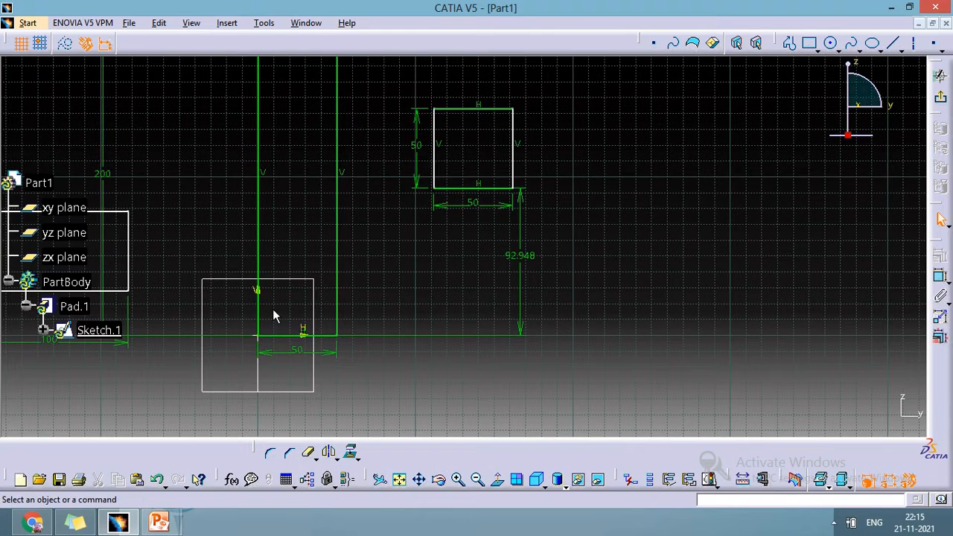
click(257, 335)
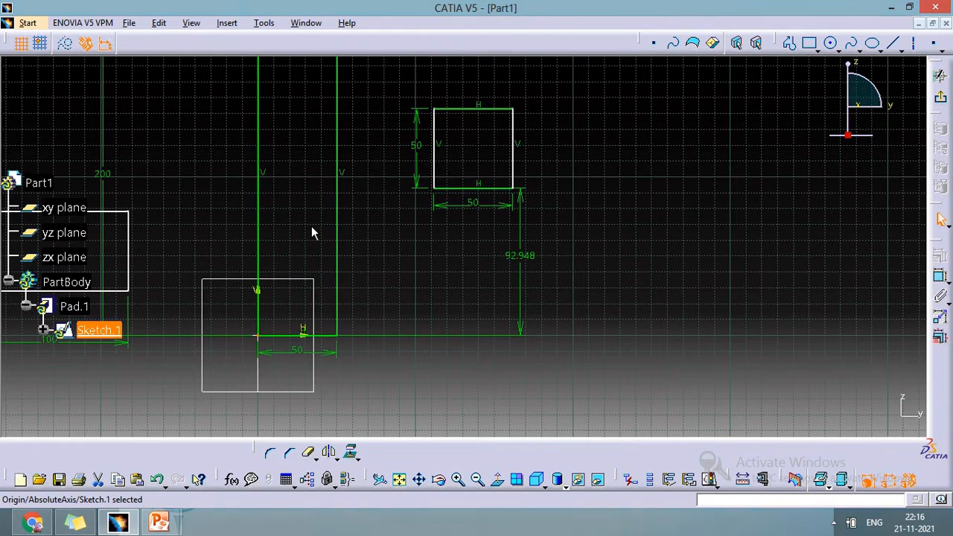
click(940, 278)
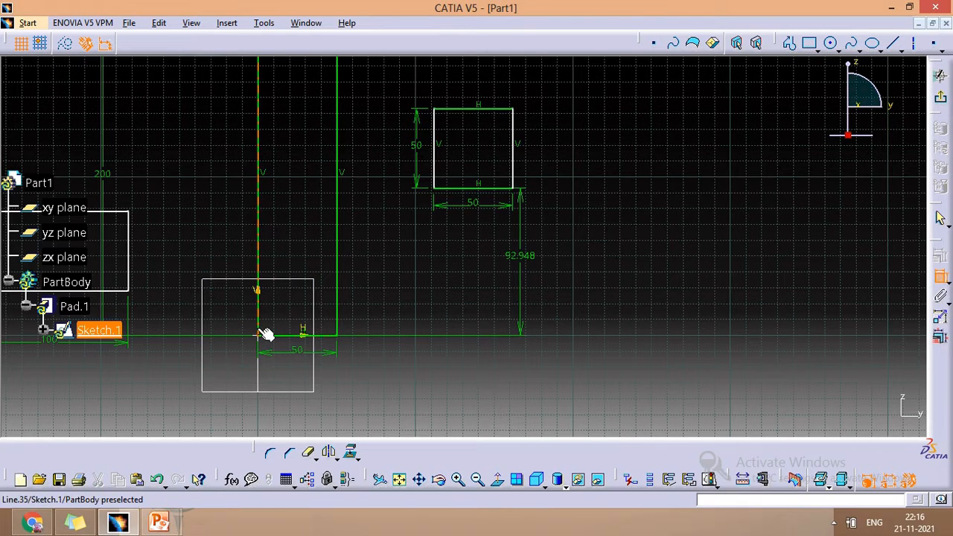
key(Escape)
- Dimension the horizontal distance between the left edge of the 50 mm square and the origin
click(433, 181)
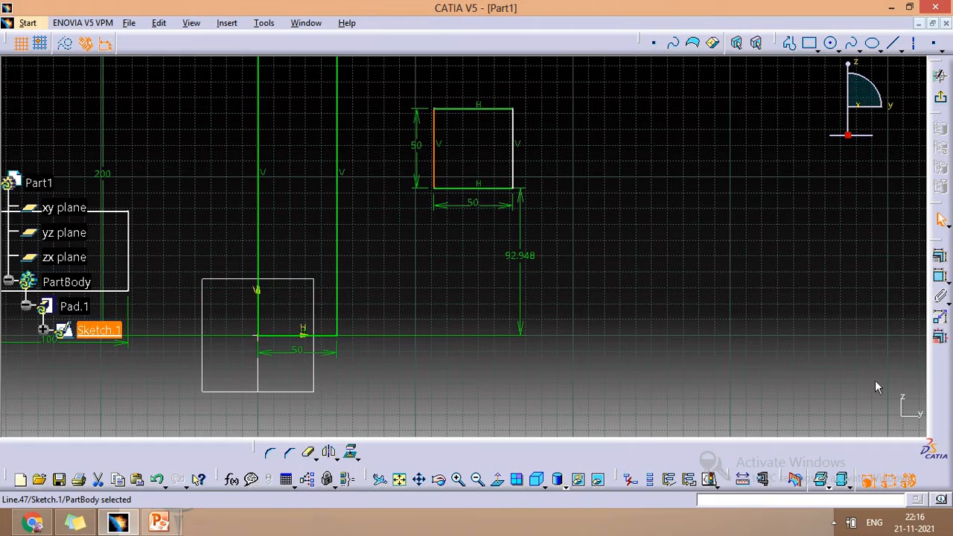
click(940, 277)
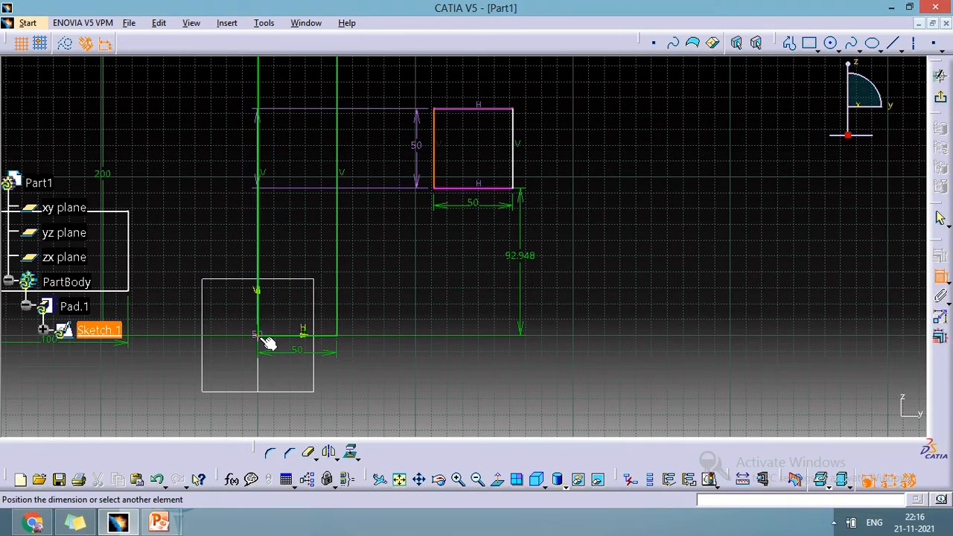
click(265, 336)
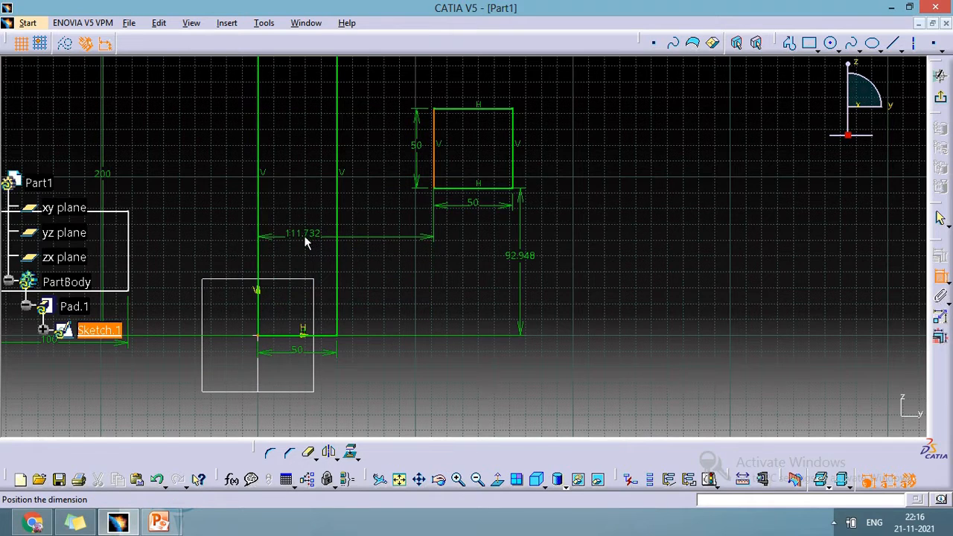
click(304, 235)
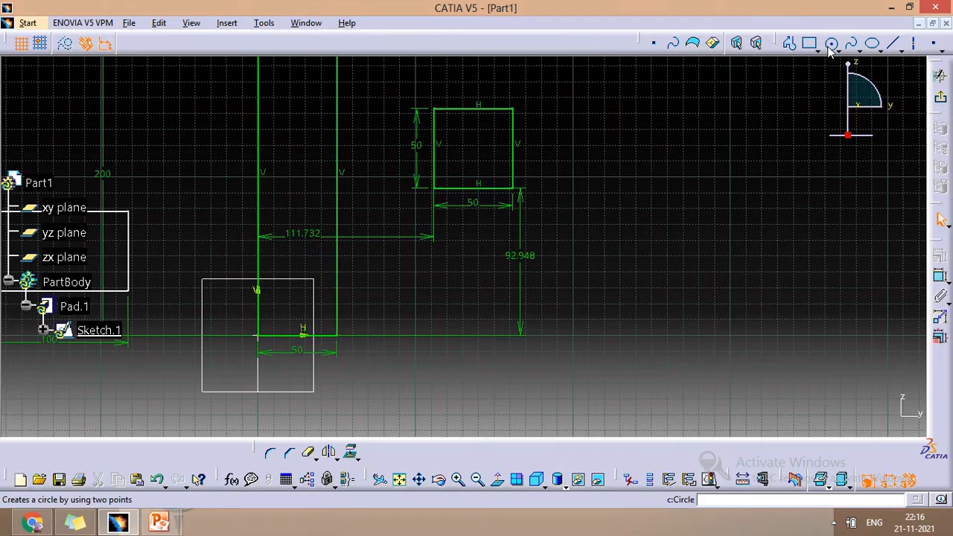
- Sketch a 100 mm long line inclined about 30 degrees to the right of the 50 mm square
click(897, 47)
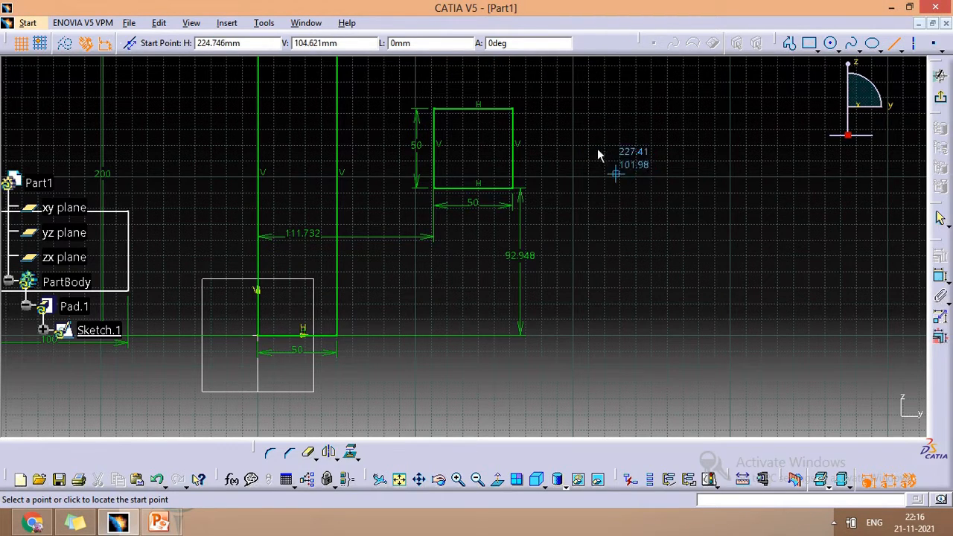
click(629, 170)
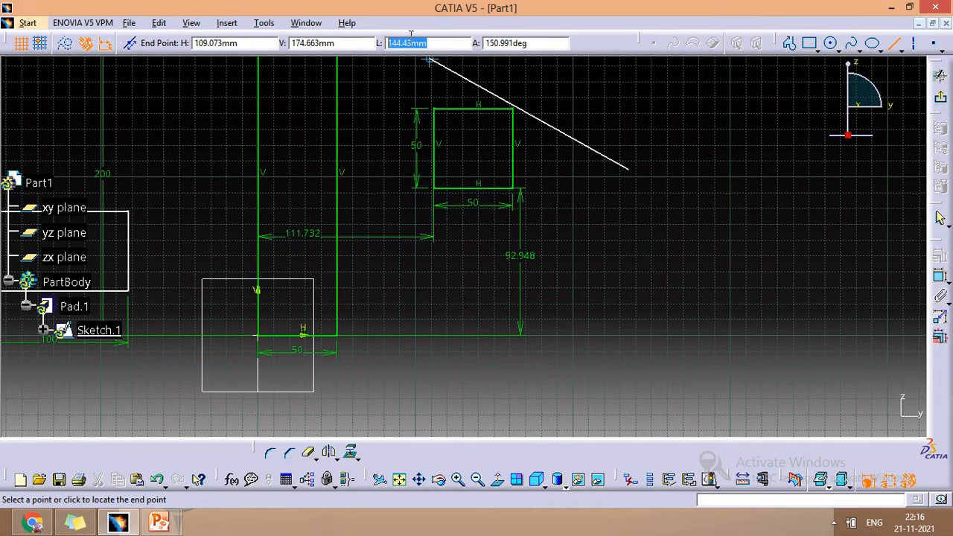
text(1)
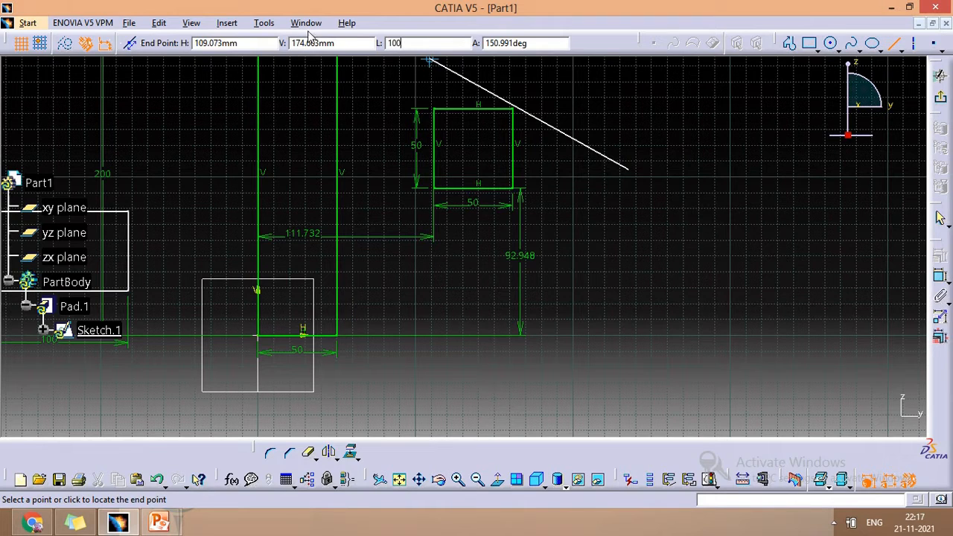
text(00)
key(Tab)
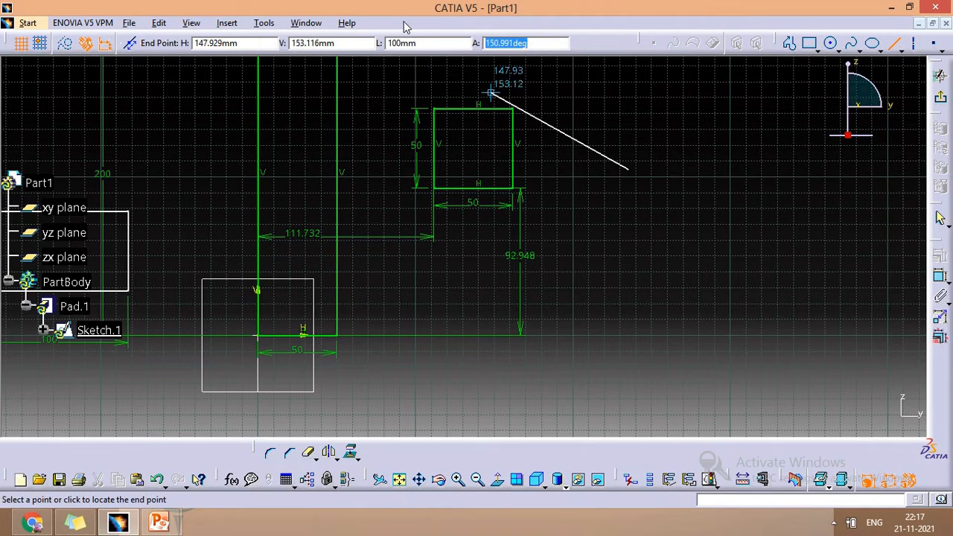
text(30)
key(Return)
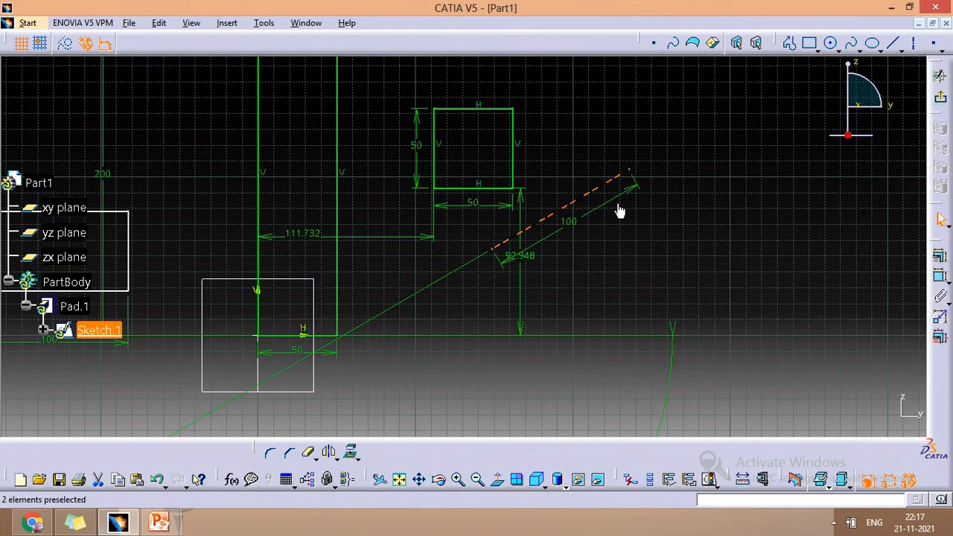
click(815, 50)
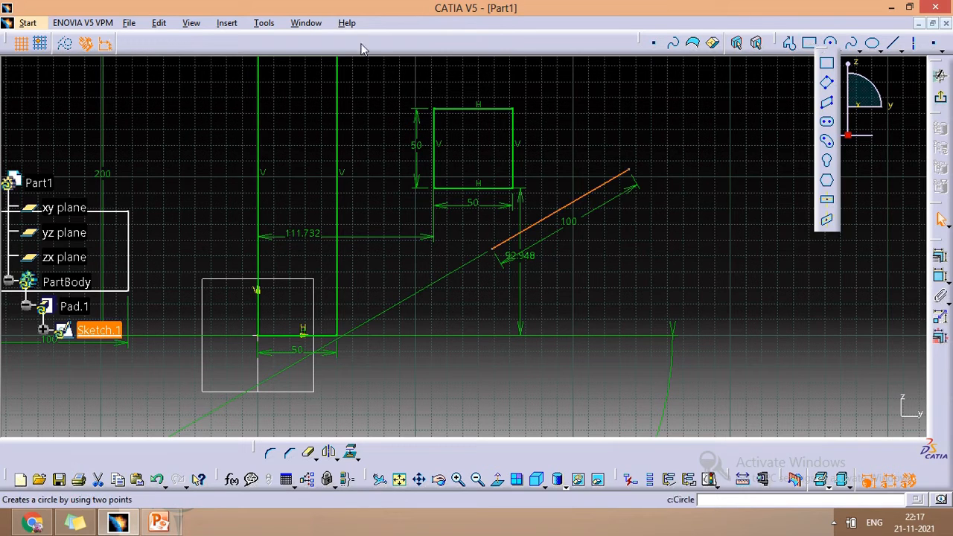
click(837, 49)
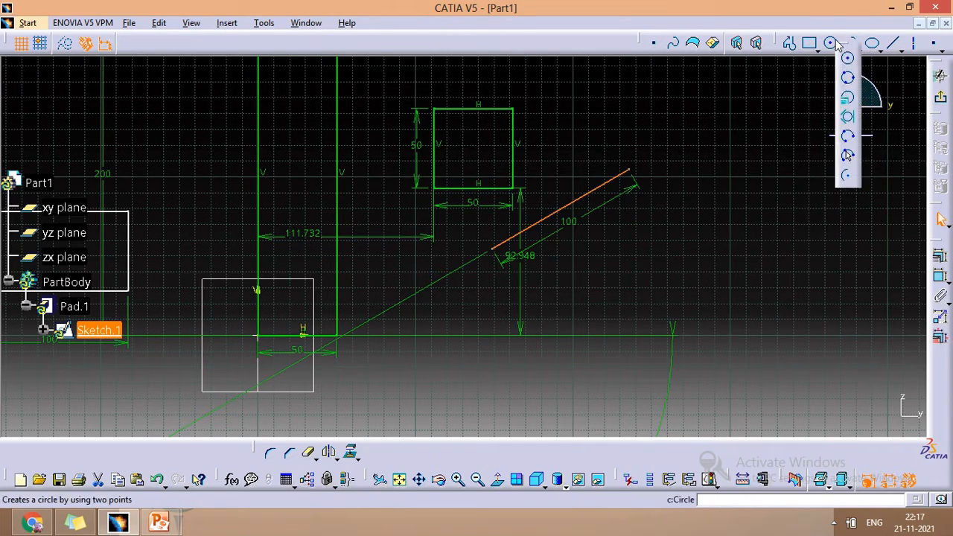
click(896, 44)
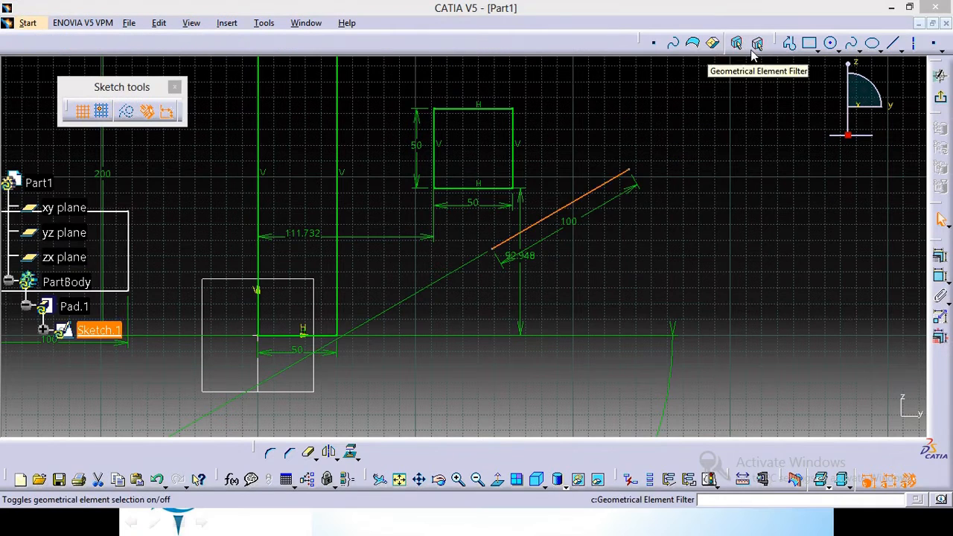
click(894, 46)
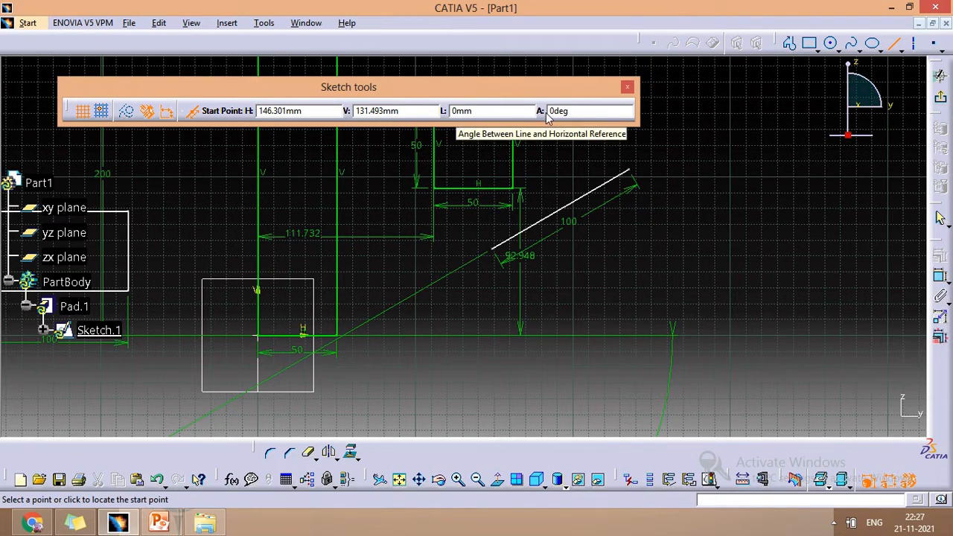
click(813, 45)
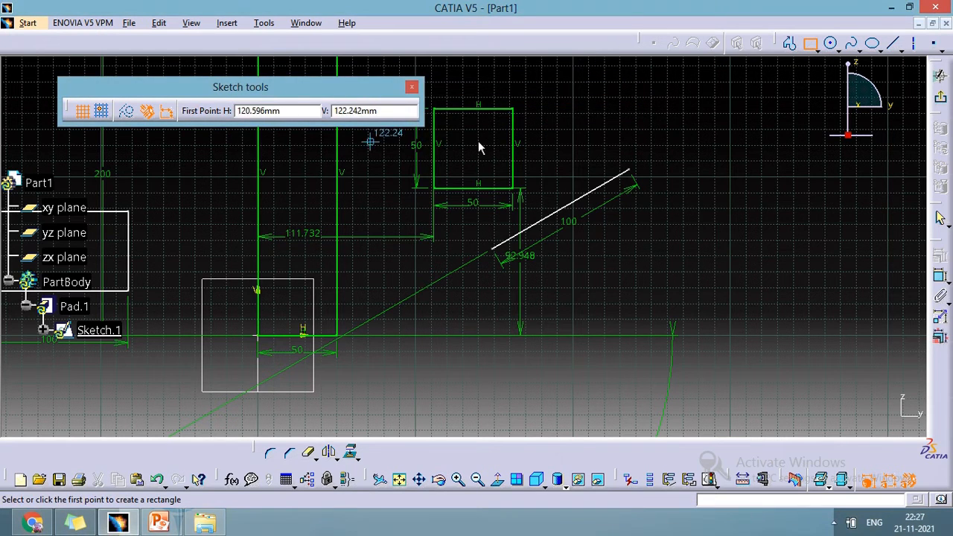
click(696, 131)
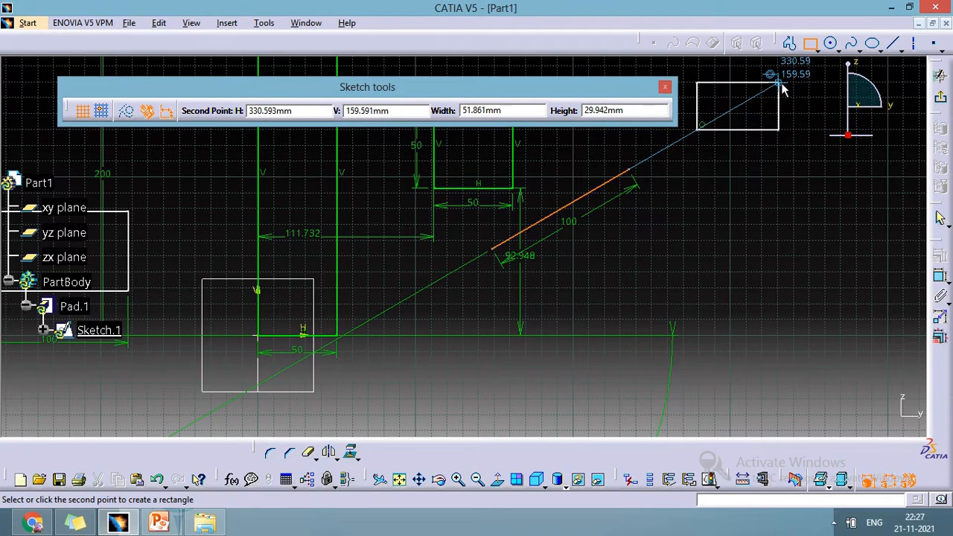
- Sketch a circle with a radius of 45 mm to the right of the inclined 100 mm line
click(838, 49)
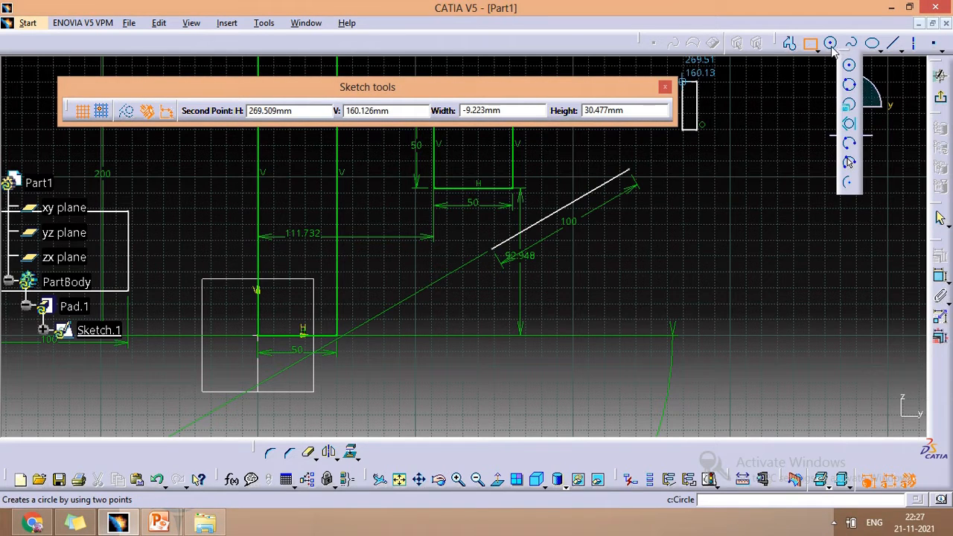
click(849, 65)
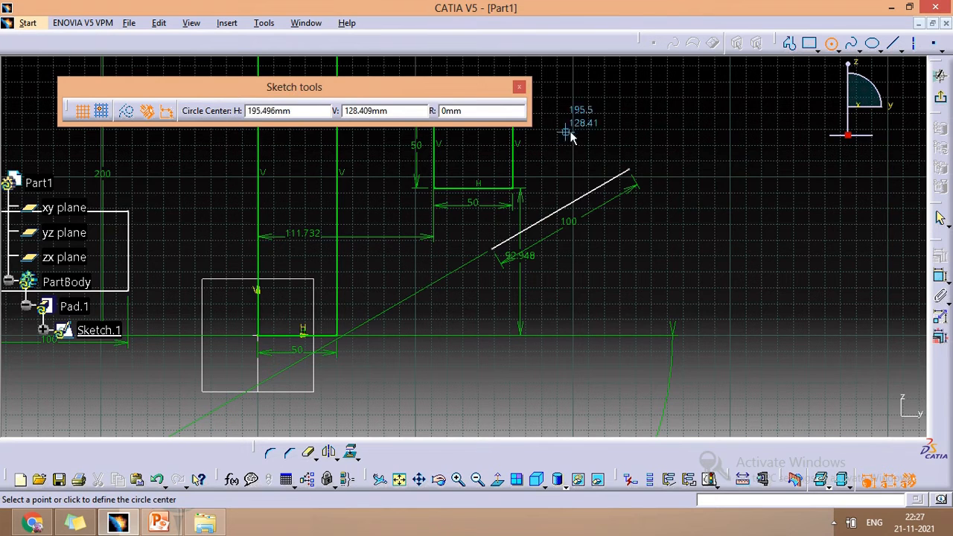
click(729, 147)
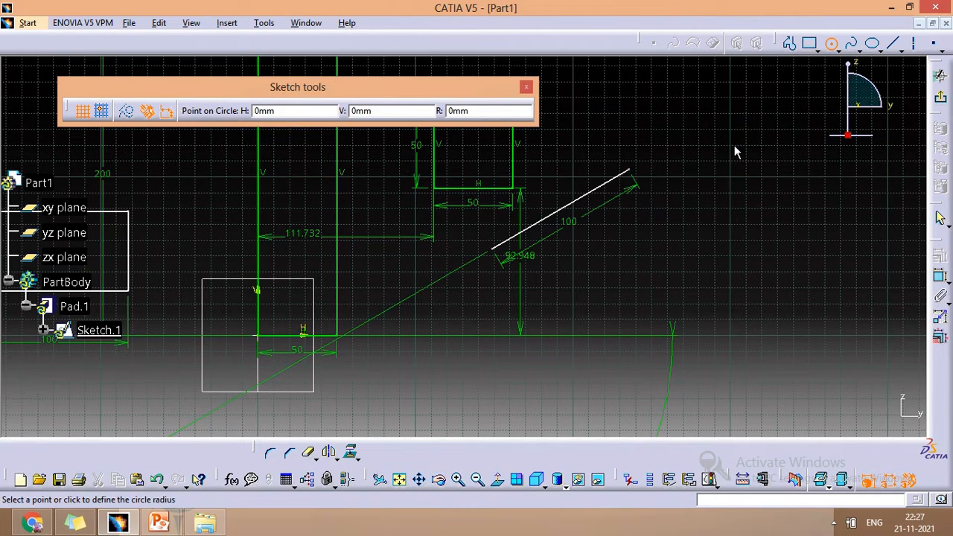
click(504, 113)
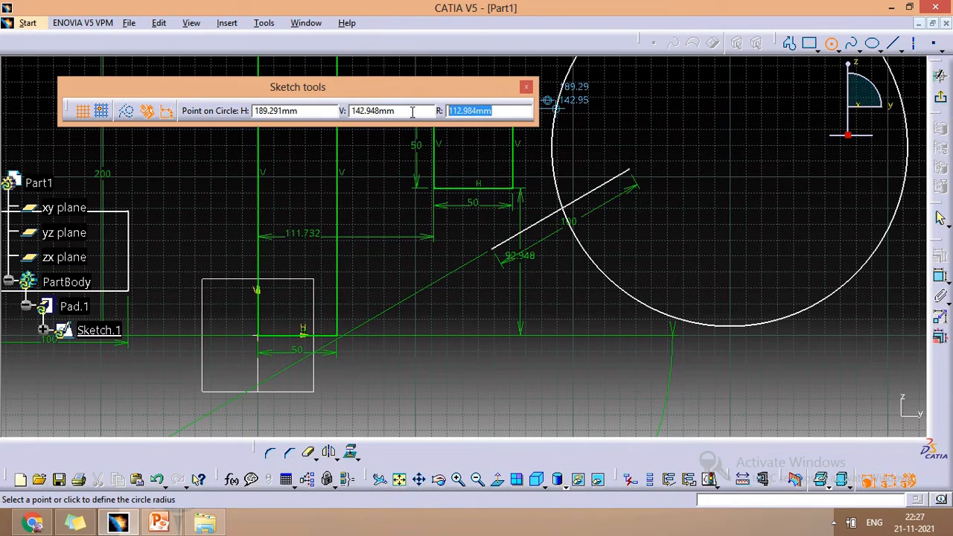
text(45)
key(Return)
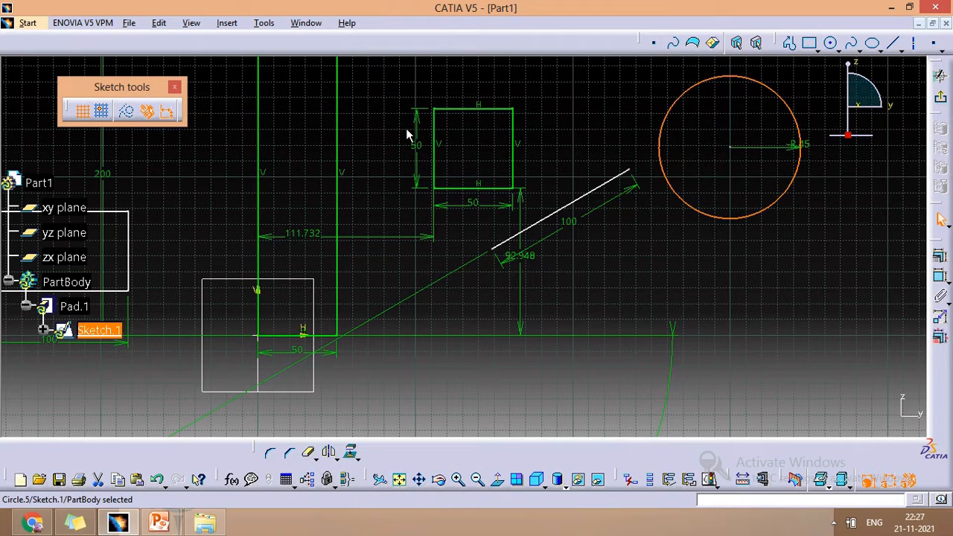
click(831, 44)
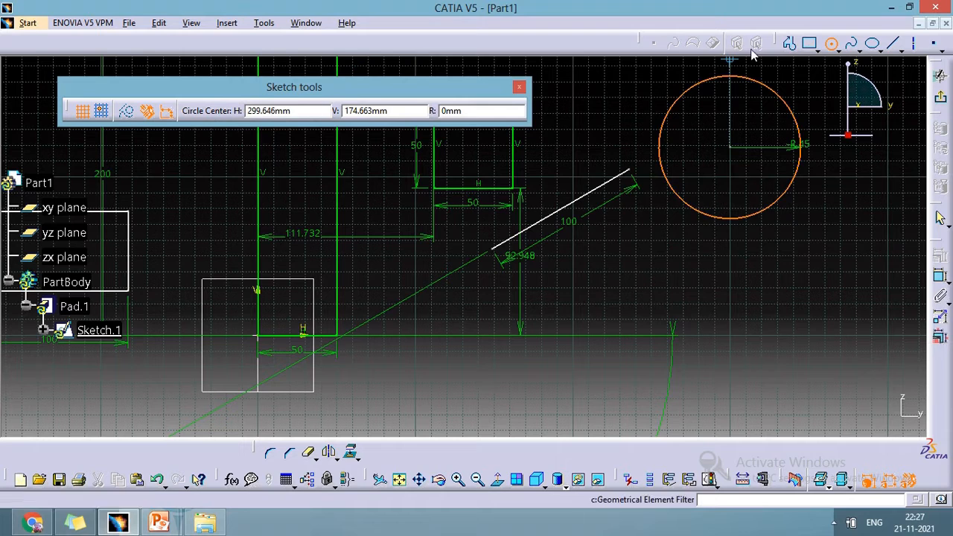
click(812, 48)
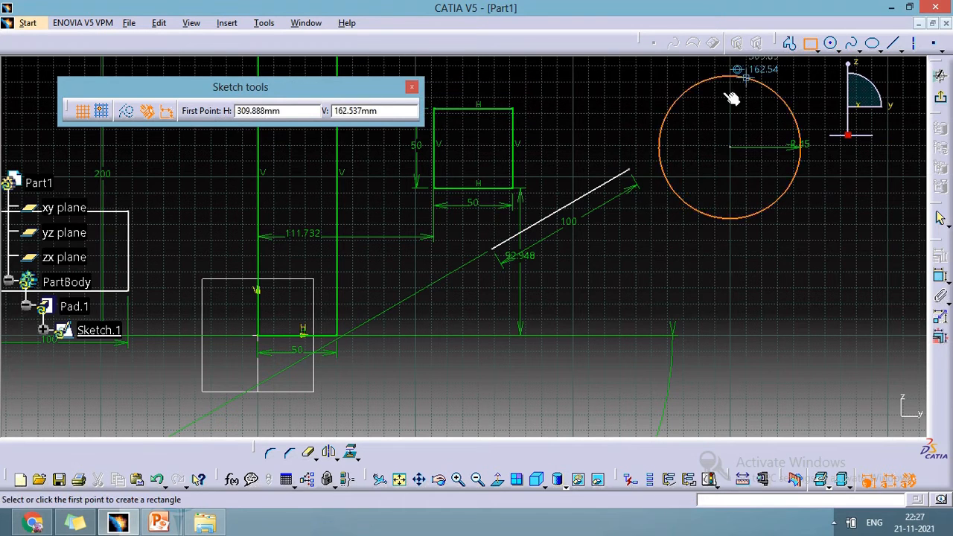
- Sketch a horizontal line about 101 mm long below the circle, with symmetrical extension turned off
click(894, 47)
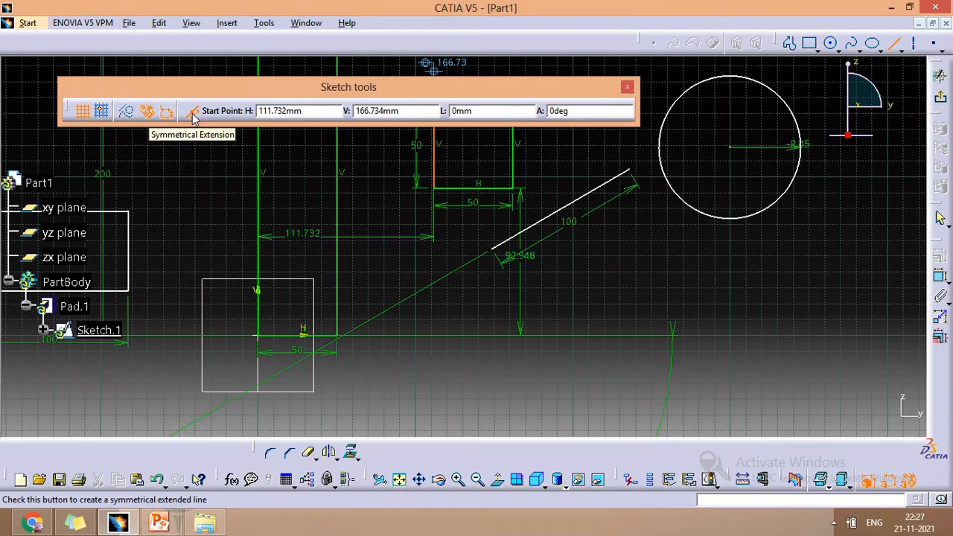
click(192, 113)
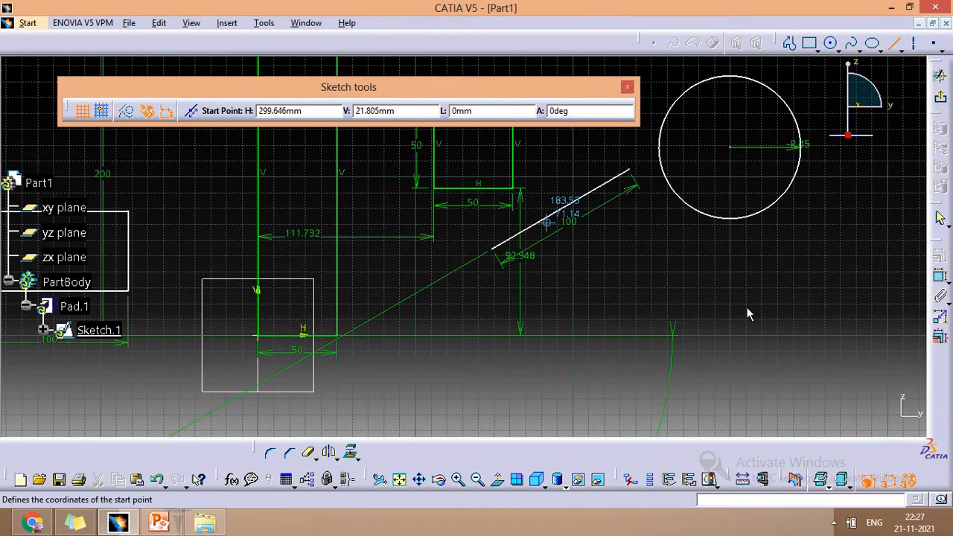
click(672, 297)
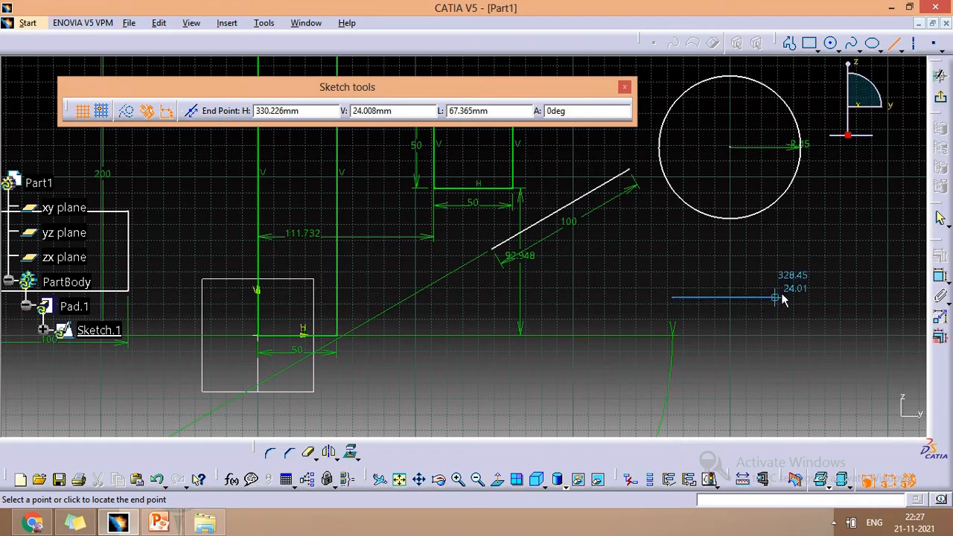
click(830, 298)
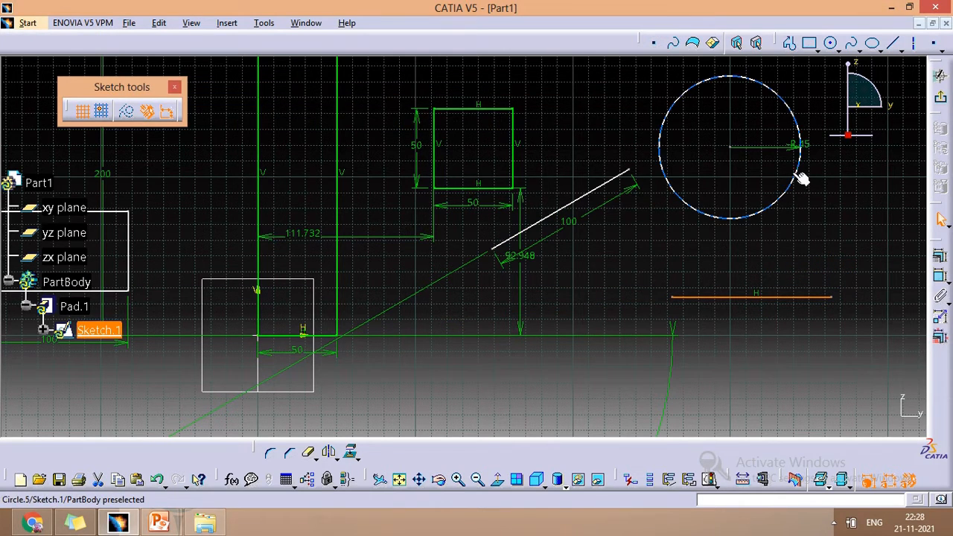
click(893, 45)
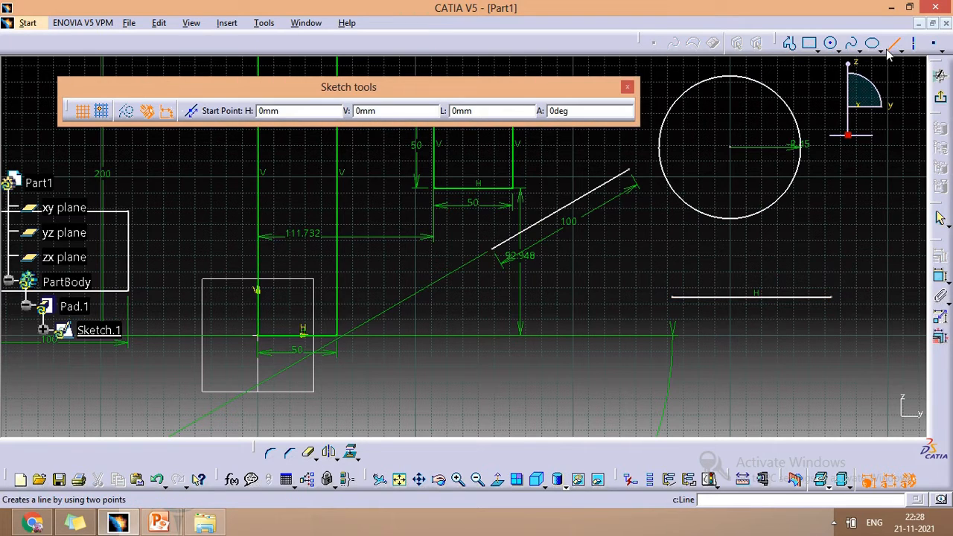
click(197, 113)
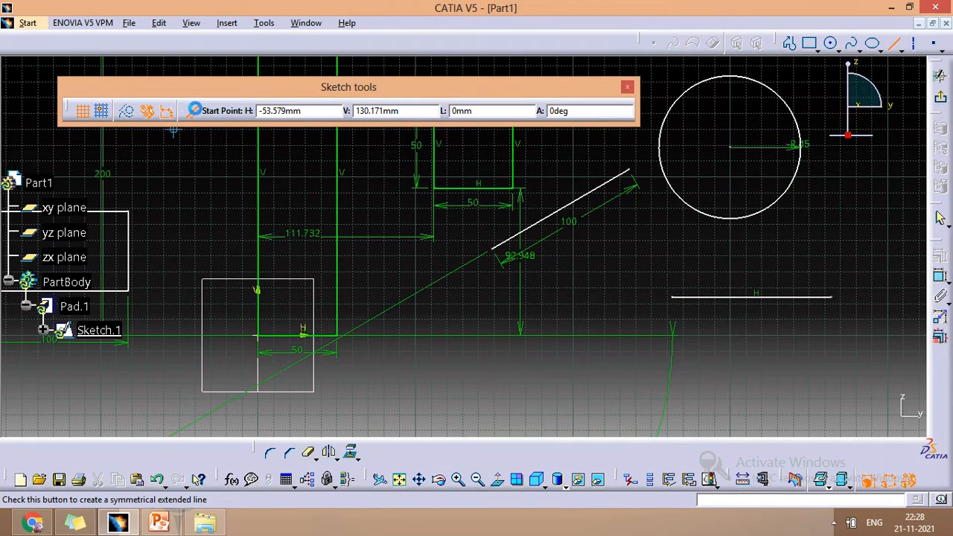
click(760, 272)
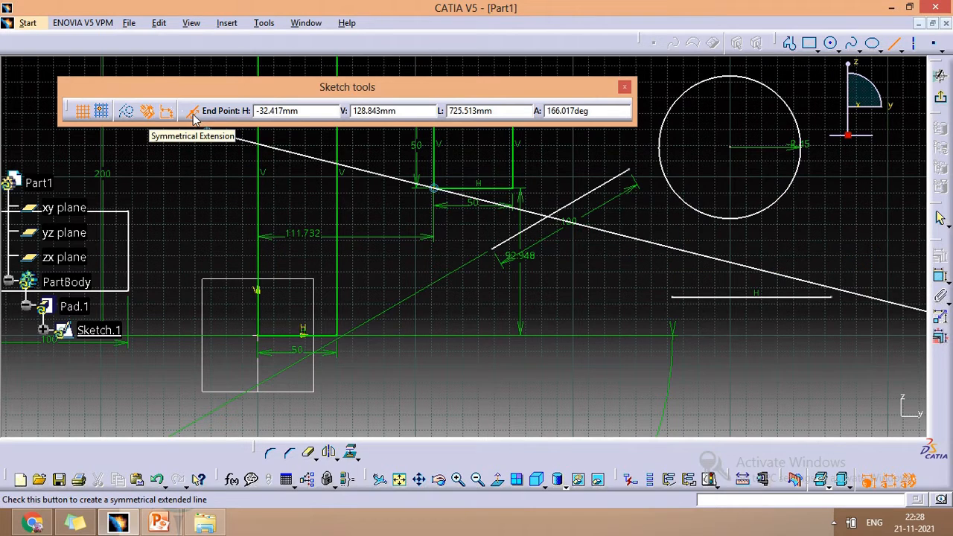
- Sketch an open spline through five control points between the circle and the horizontal line, and end the spline
click(854, 45)
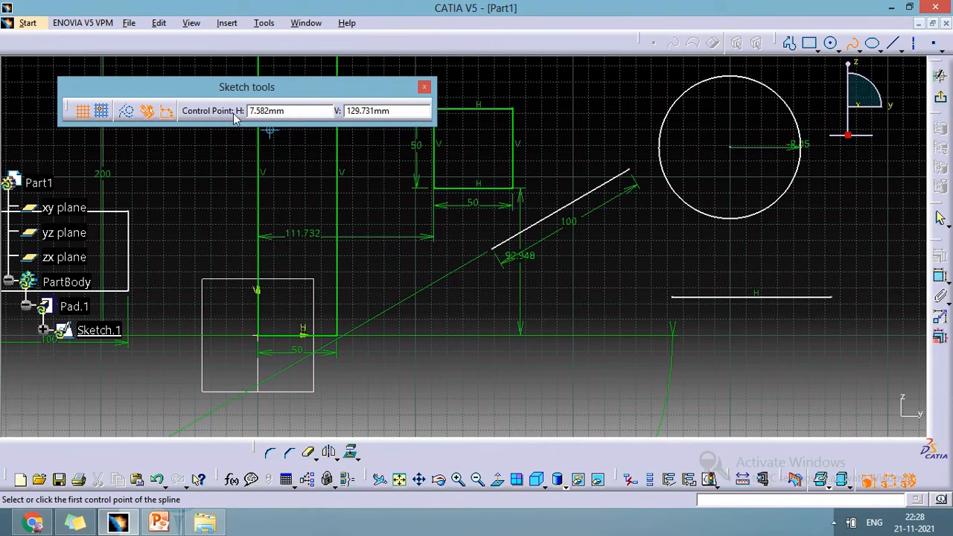
click(816, 260)
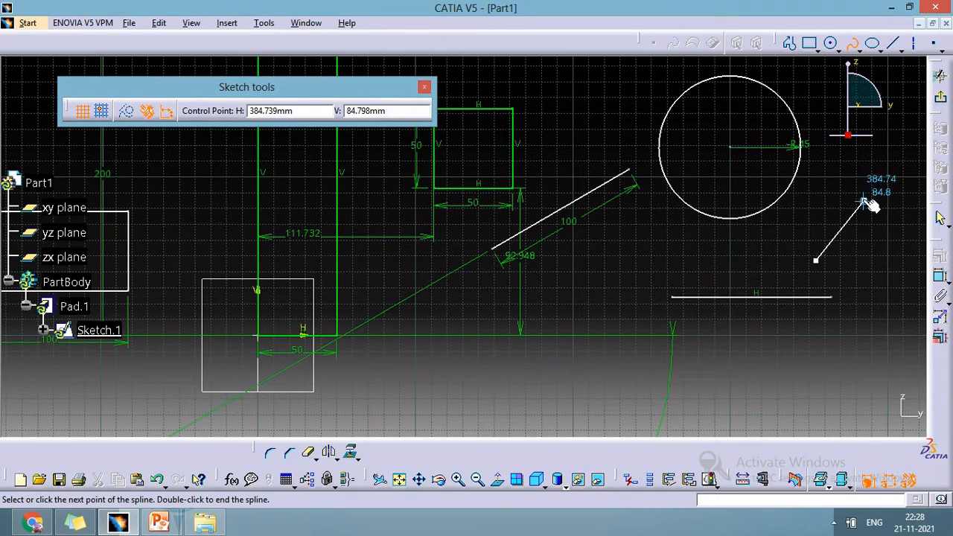
click(736, 260)
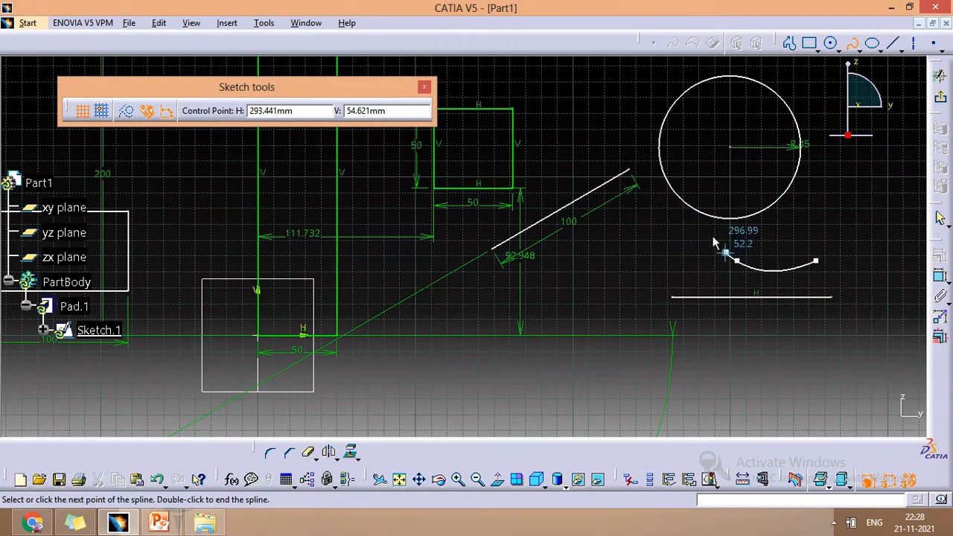
click(674, 231)
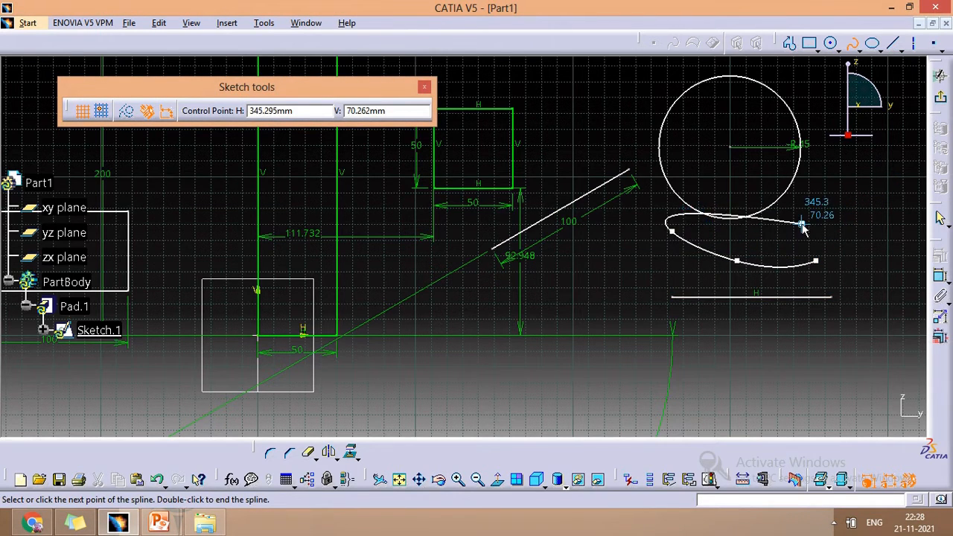
click(705, 232)
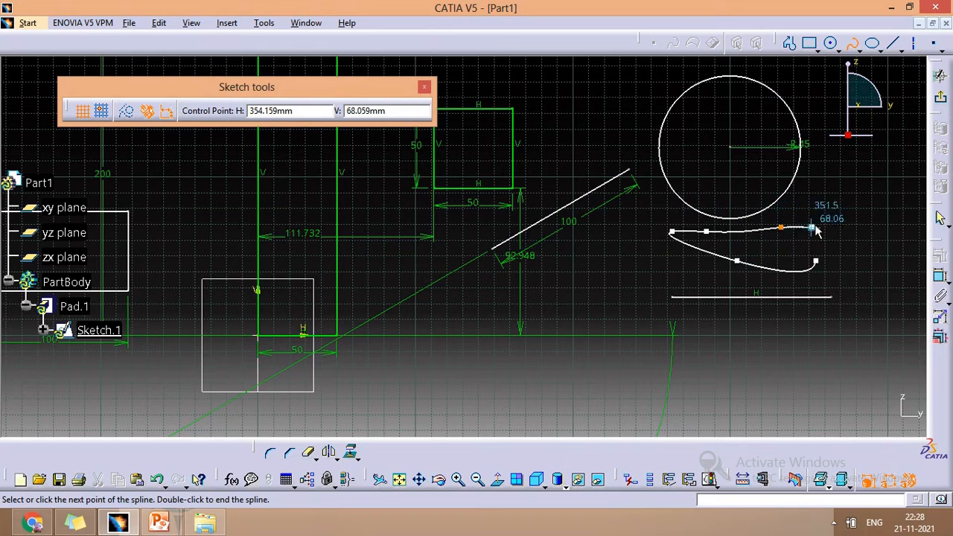
click(781, 226)
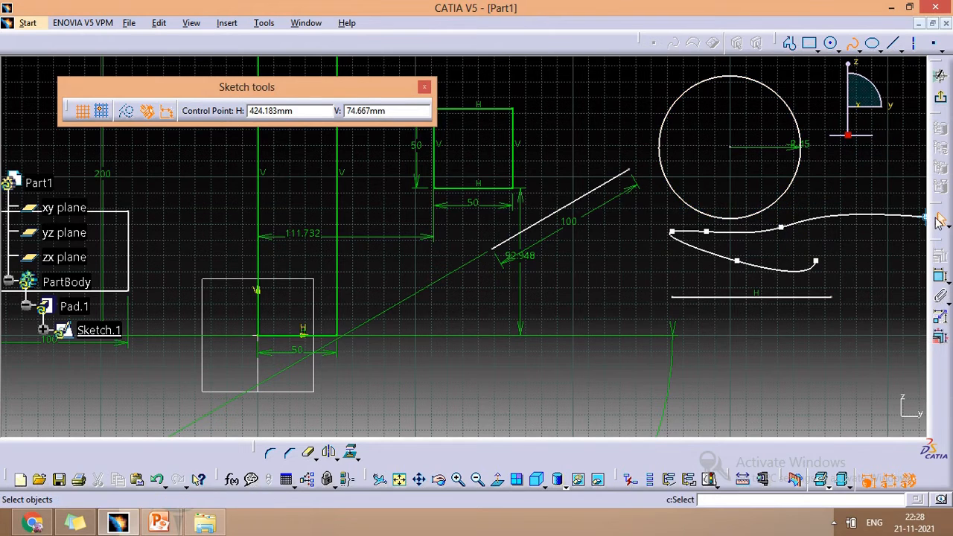
click(939, 219)
- Sketch an inclined axis about 55 mm long, rising from below the horizontal line toward its far end
click(914, 44)
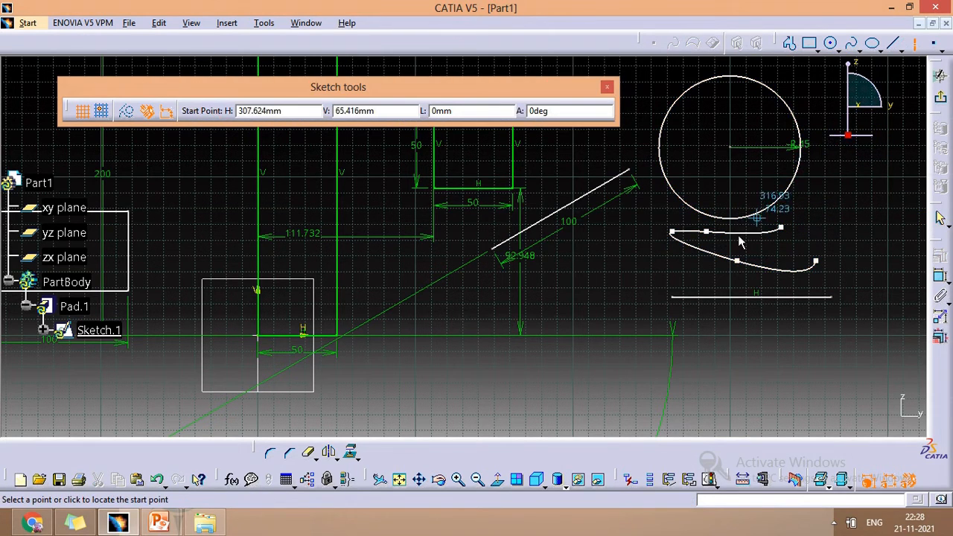
click(754, 341)
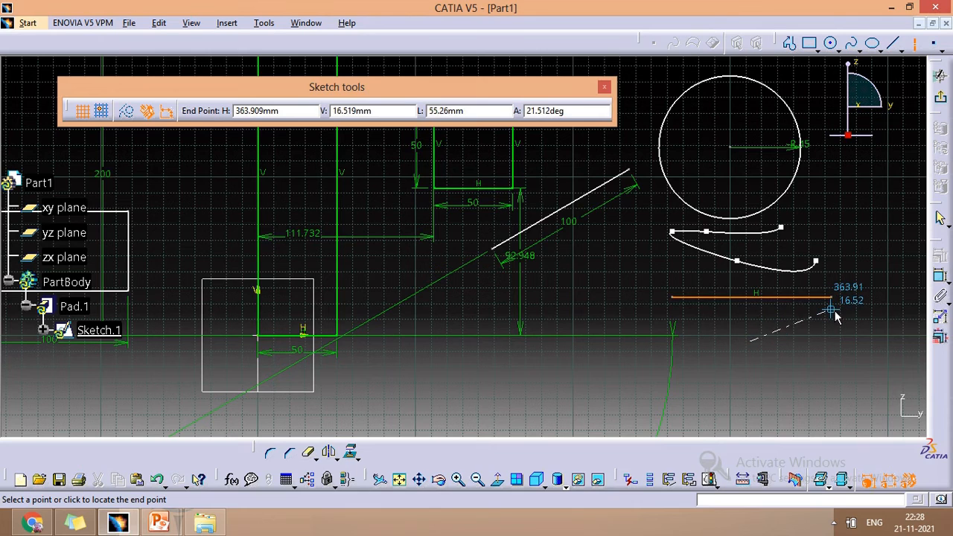
click(835, 310)
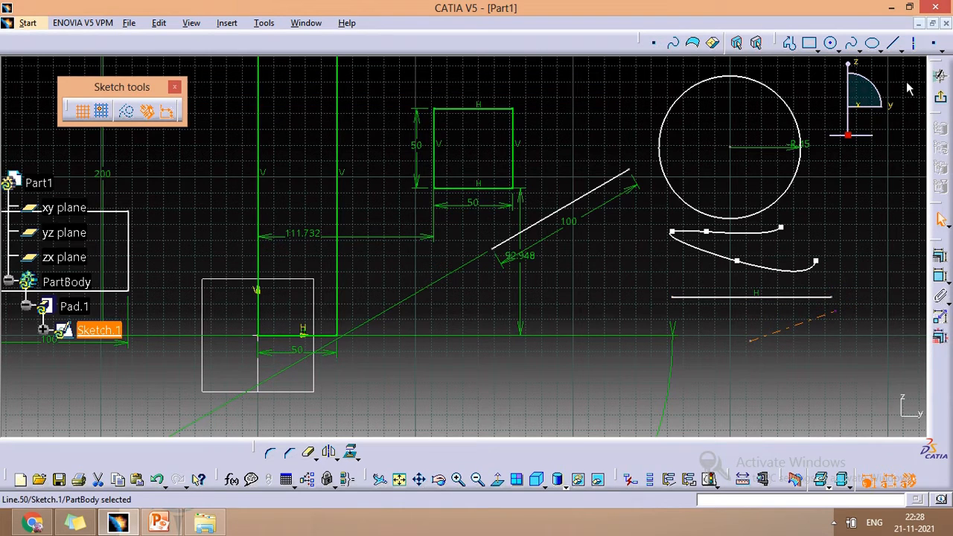